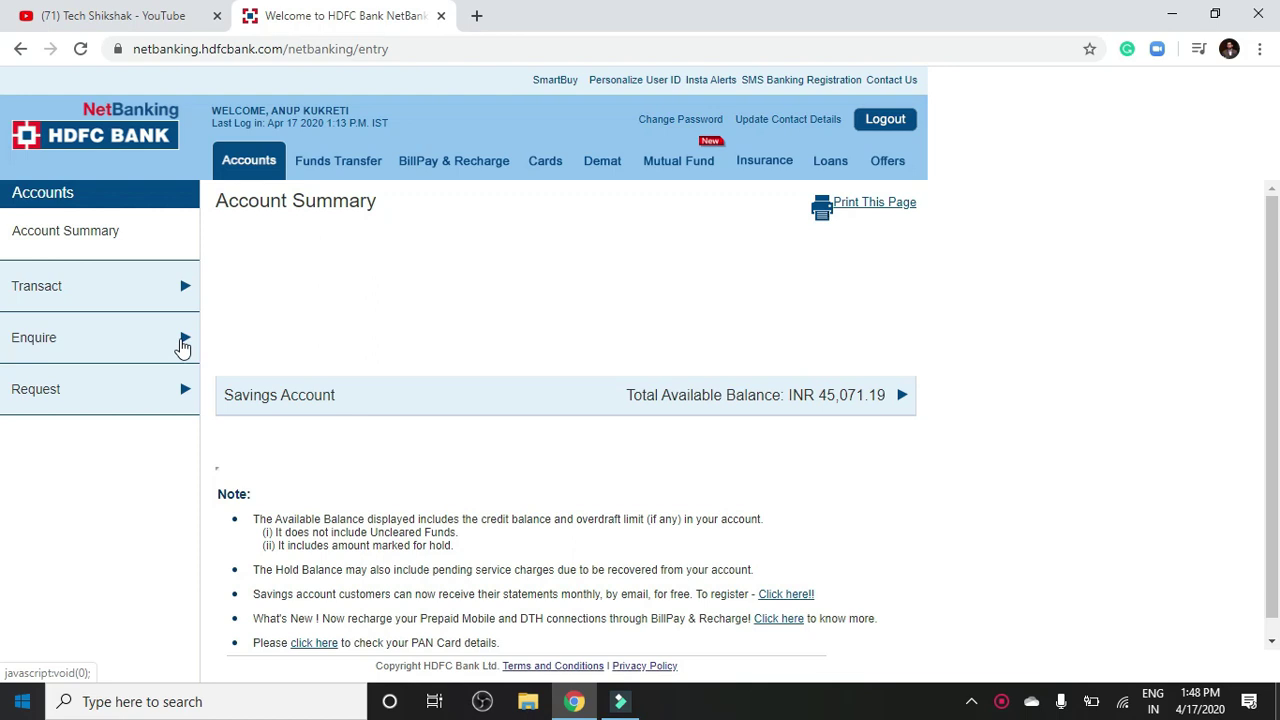
# Step: Display the account balance enquiry for the savings account under Saving And Current Accounts and review its balance details
pyautogui.click(183, 340)
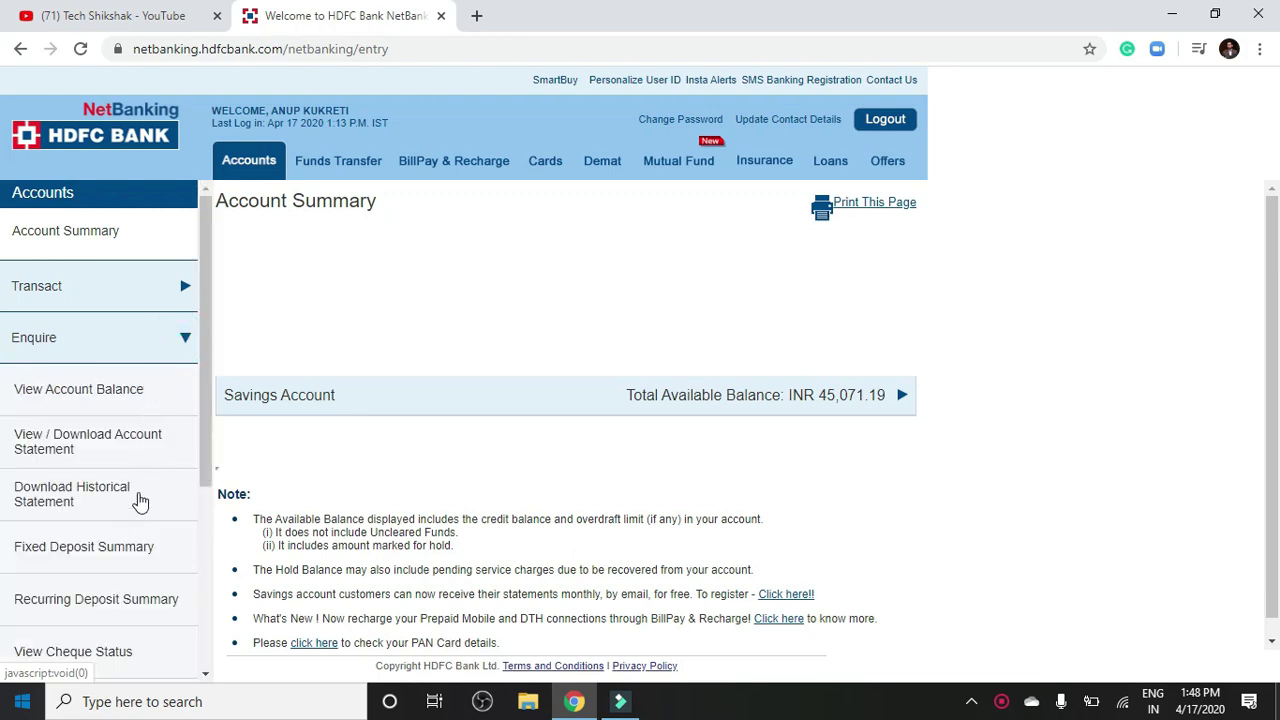
pyautogui.click(128, 396)
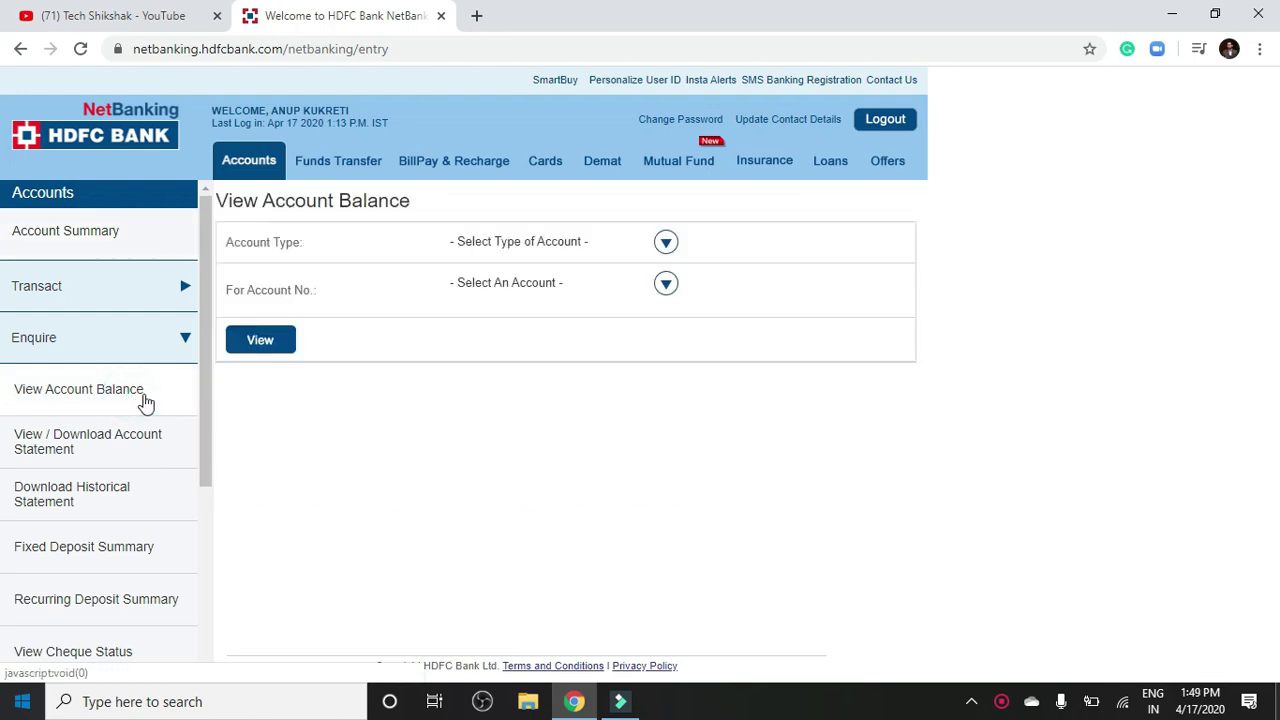
pyautogui.click(626, 241)
pyautogui.click(524, 298)
pyautogui.click(532, 286)
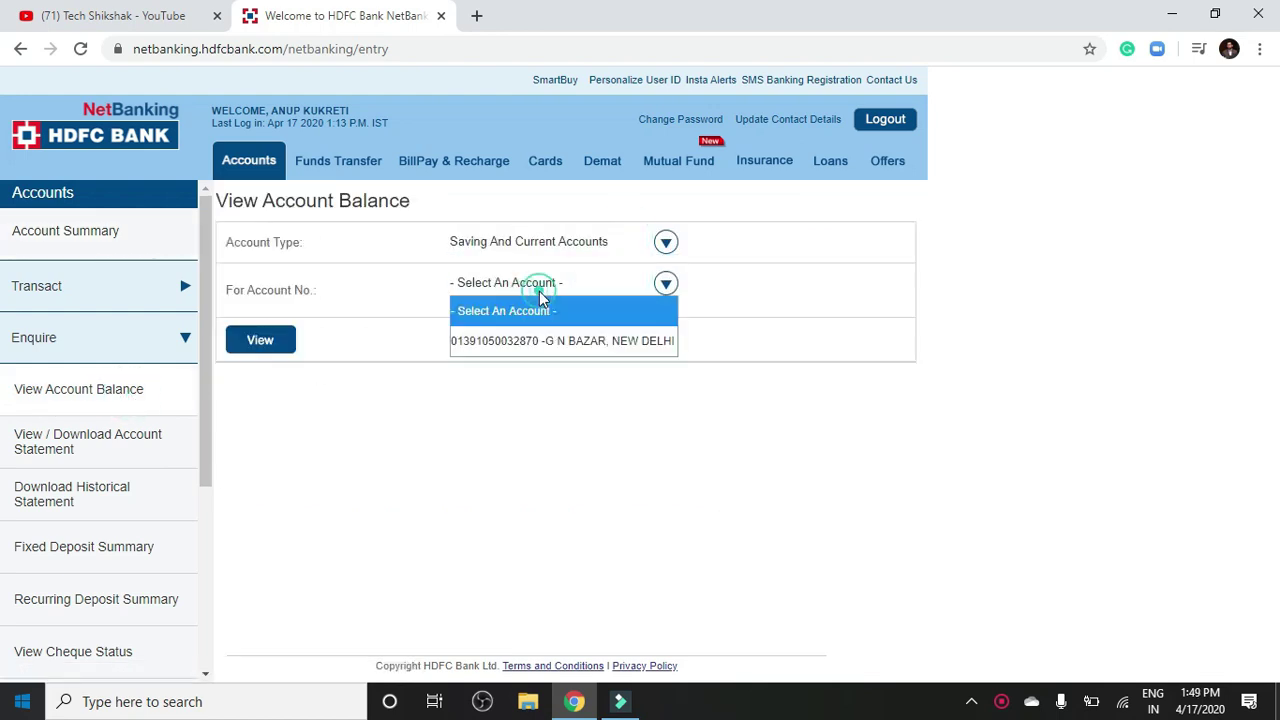
pyautogui.click(528, 342)
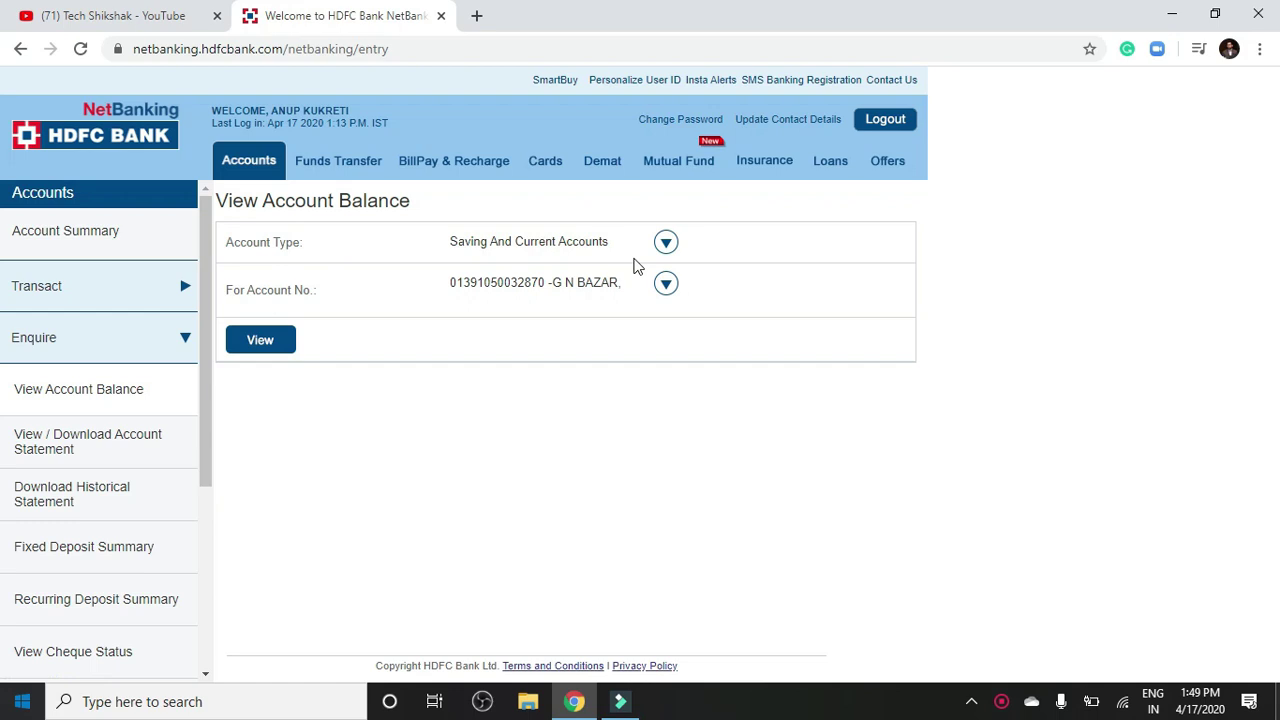
pyautogui.click(277, 341)
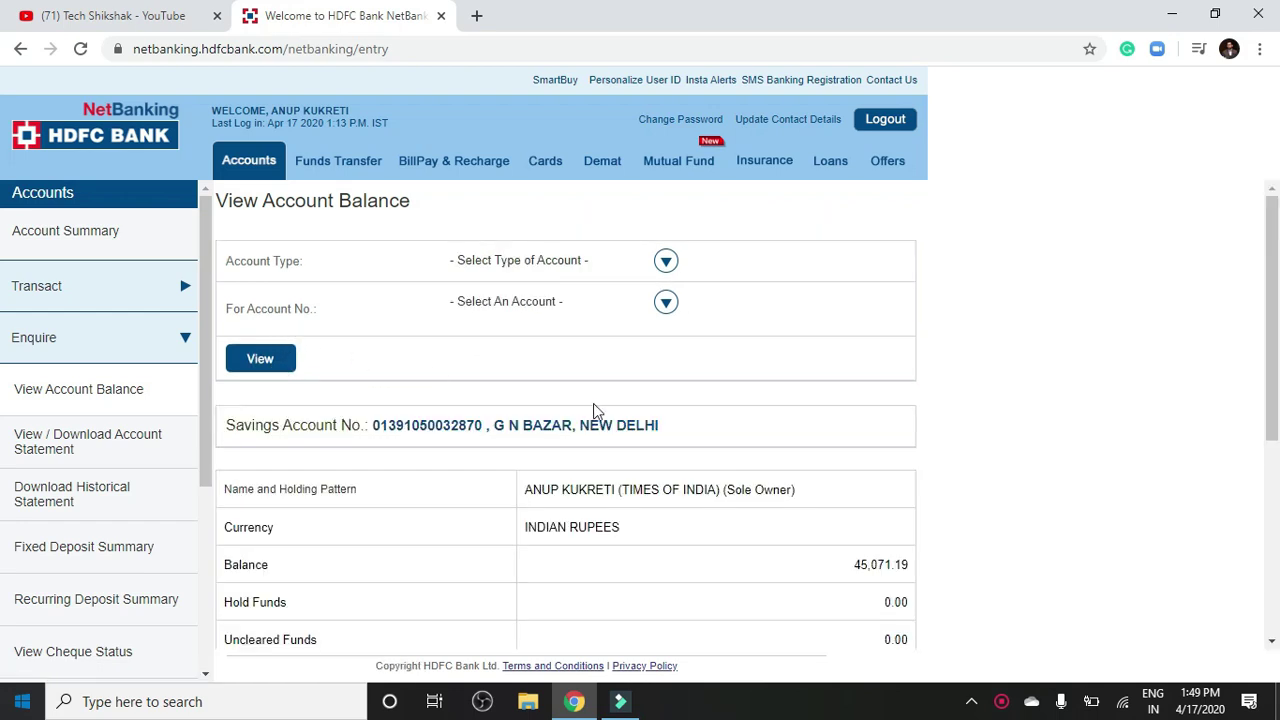
pyautogui.scroll(-1, 593, 403)
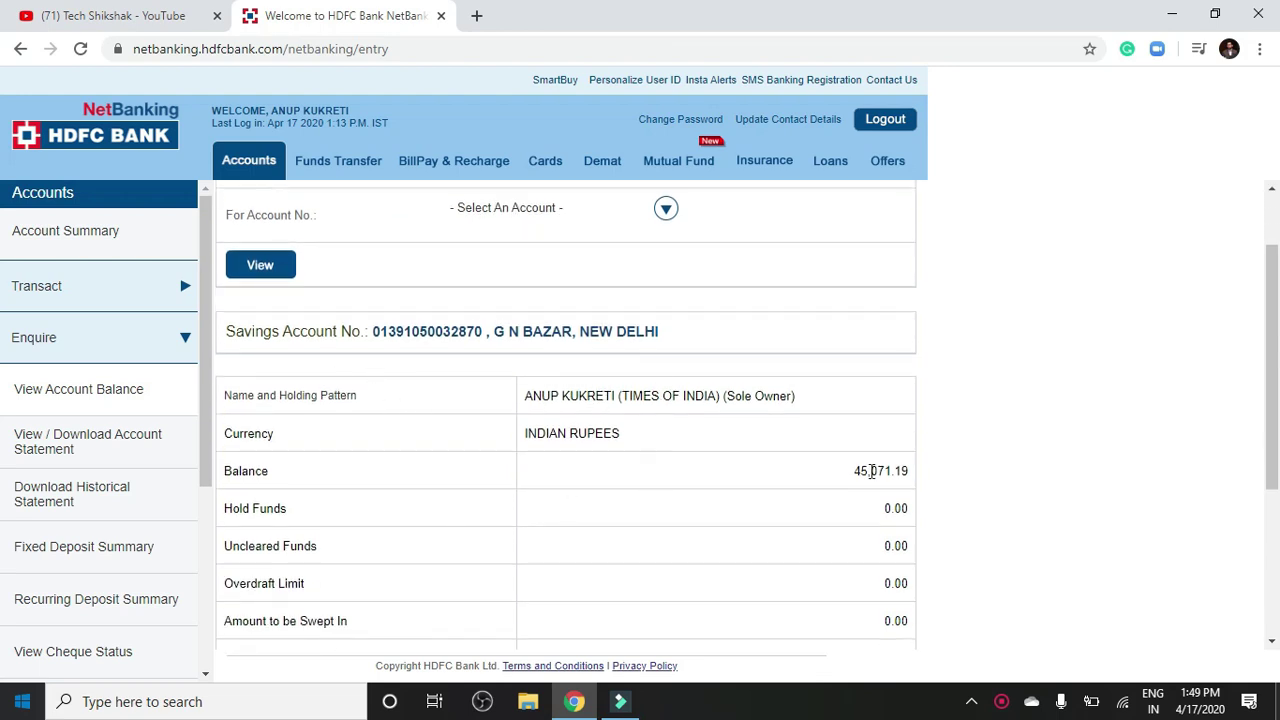
pyautogui.scroll(-1, 836, 478)
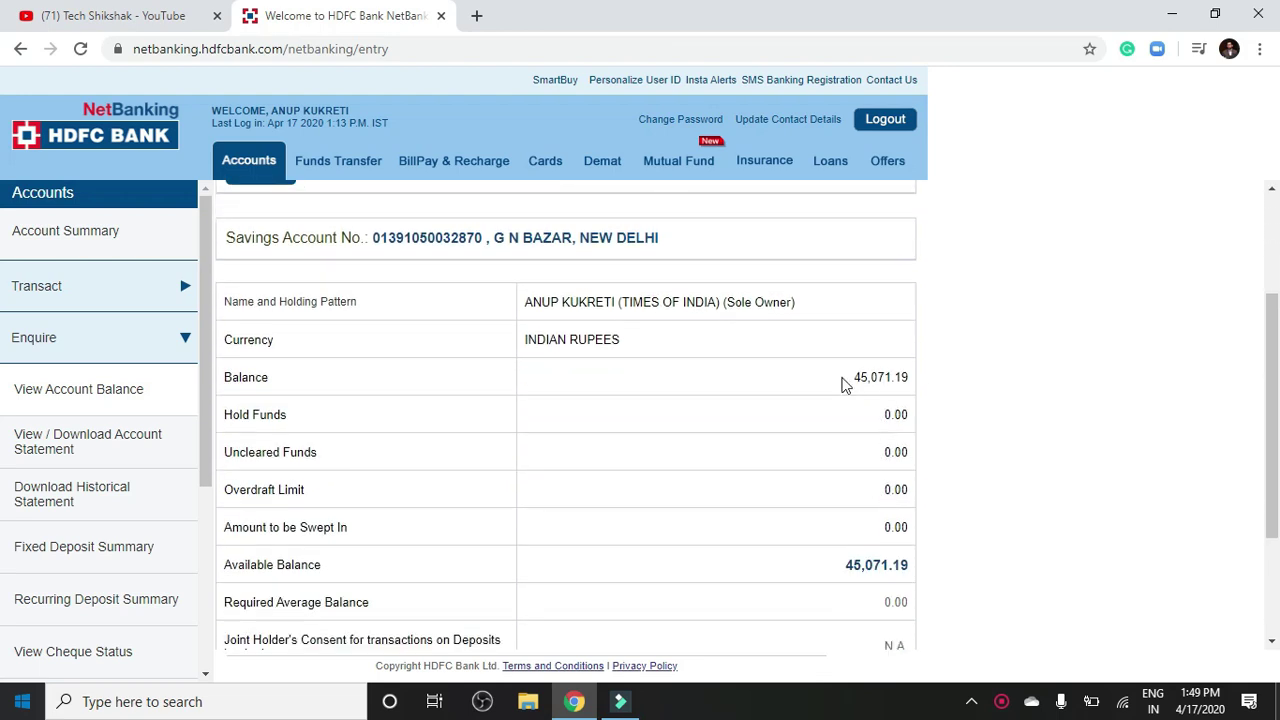
pyautogui.scroll(-2, 880, 600)
pyautogui.scroll(2, 643, 424)
pyautogui.scroll(2, 657, 366)
pyautogui.scroll(-1, 657, 366)
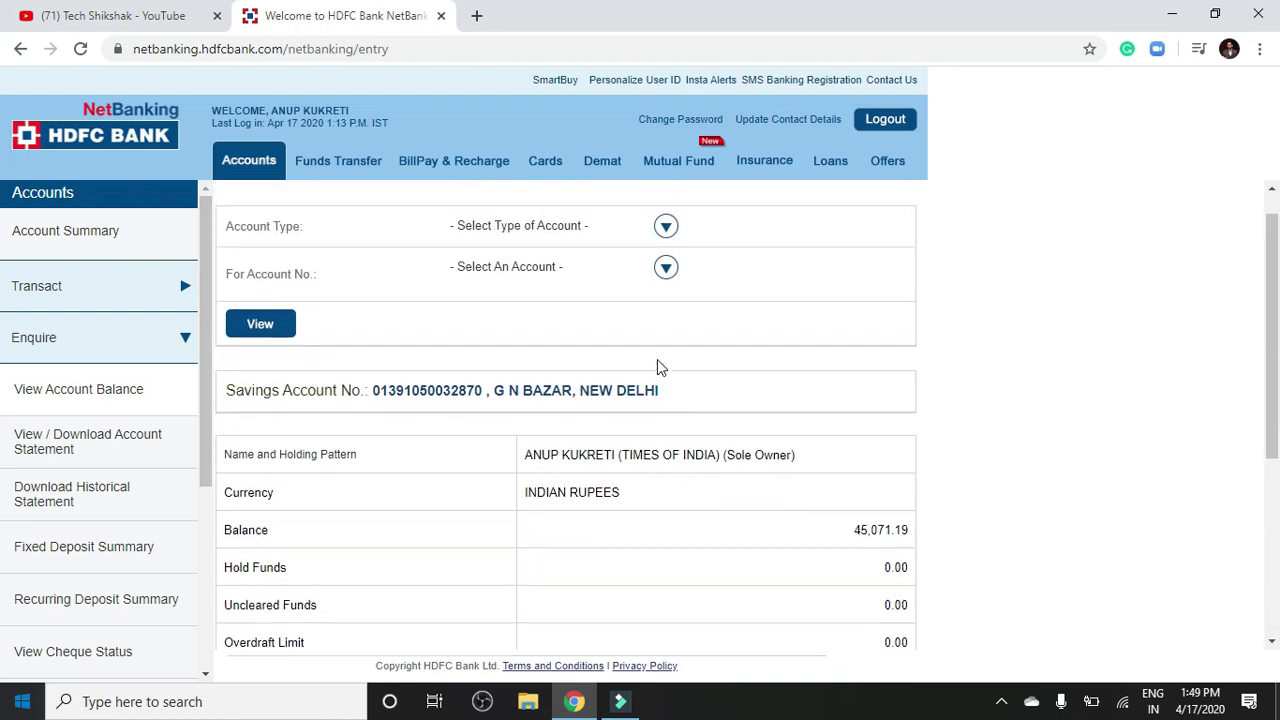
# Step: Display the Mini Statement for the savings account under Saving And Current Accounts and look through its transactions
pyautogui.click(90, 450)
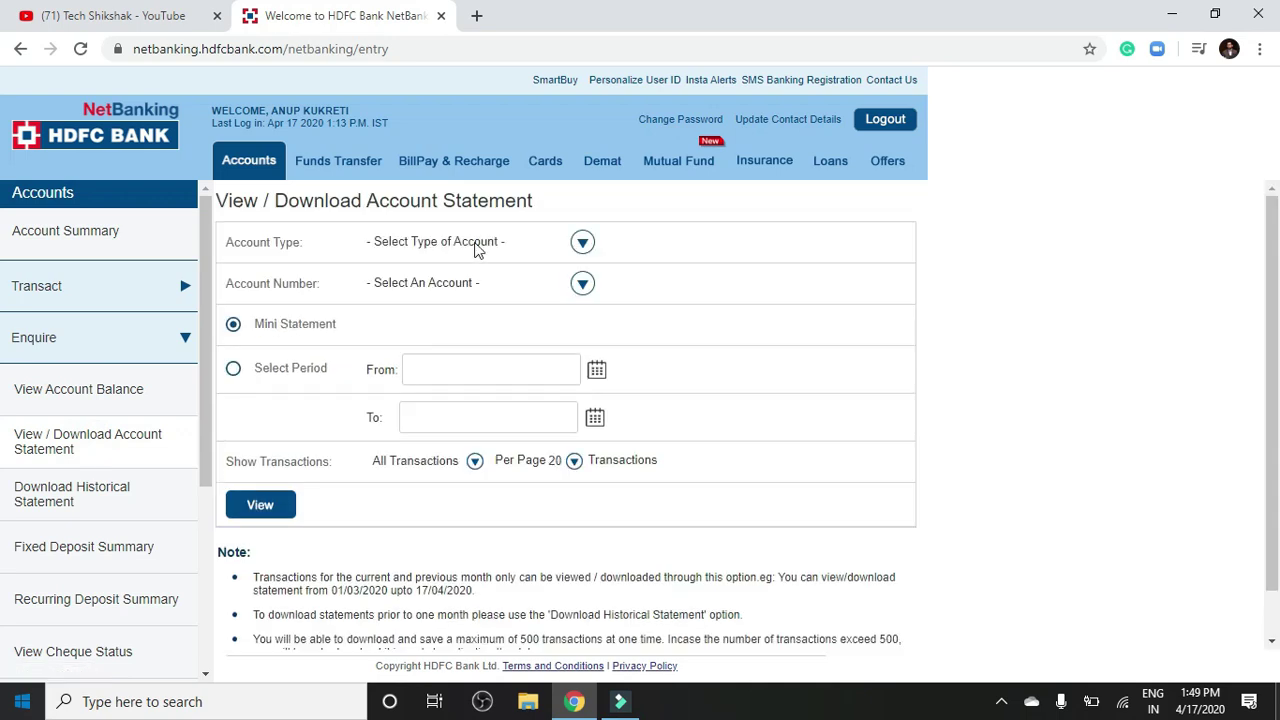
pyautogui.click(465, 250)
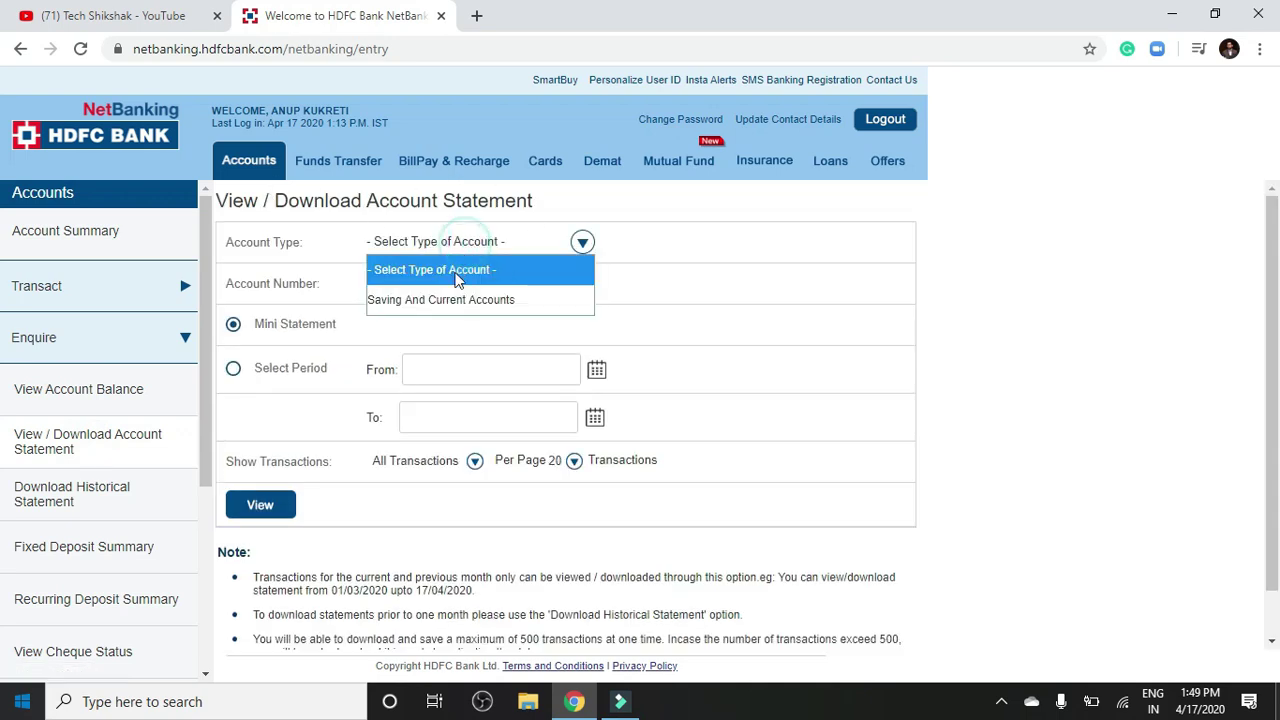
pyautogui.click(440, 300)
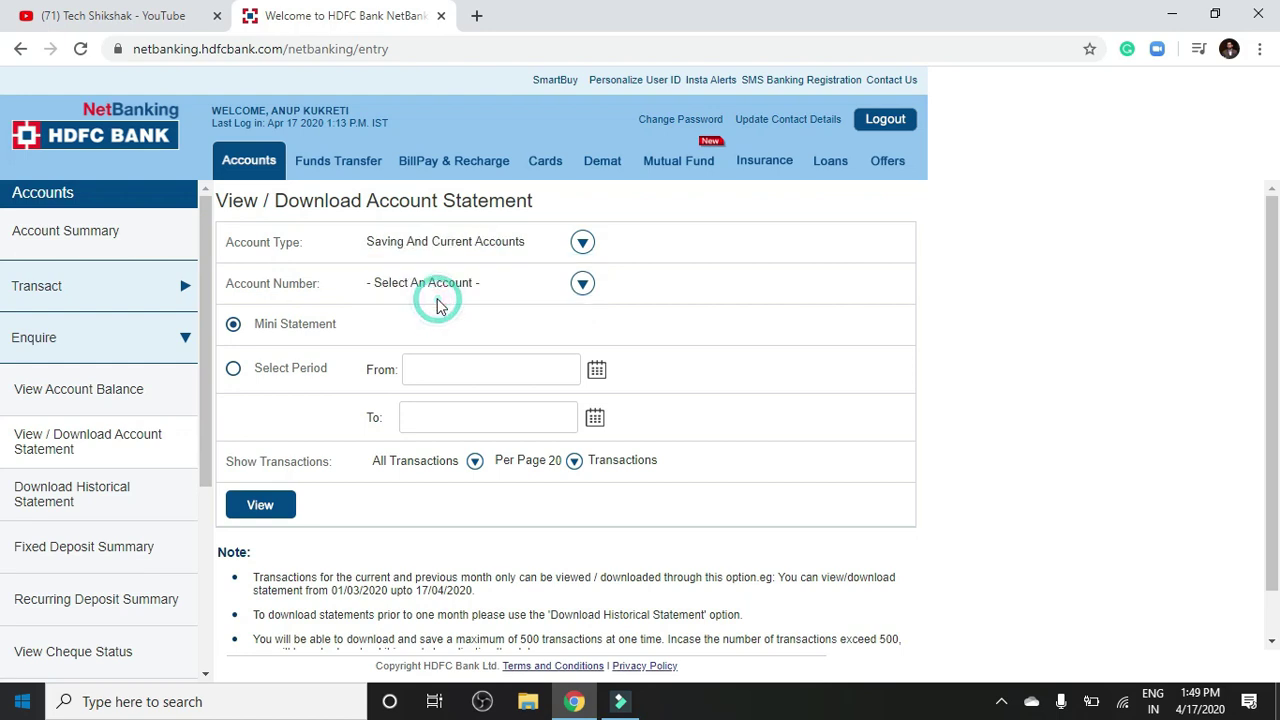
pyautogui.click(430, 283)
pyautogui.click(453, 341)
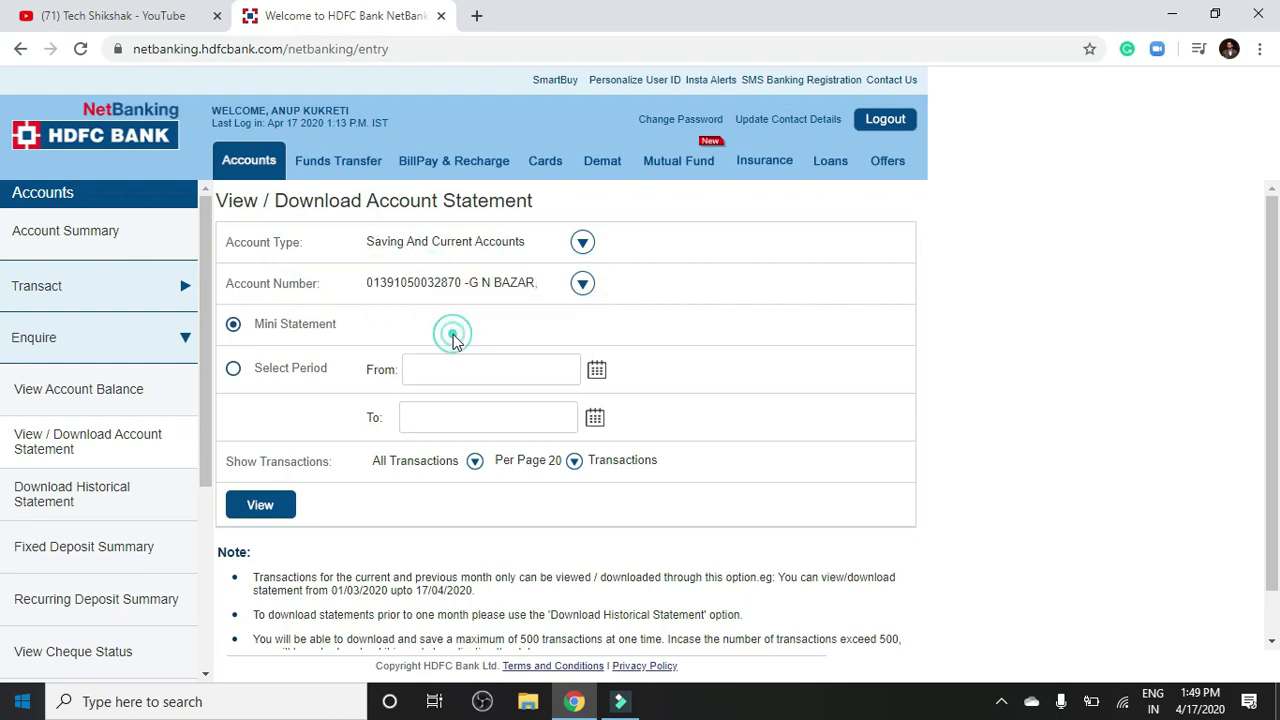
pyautogui.click(254, 508)
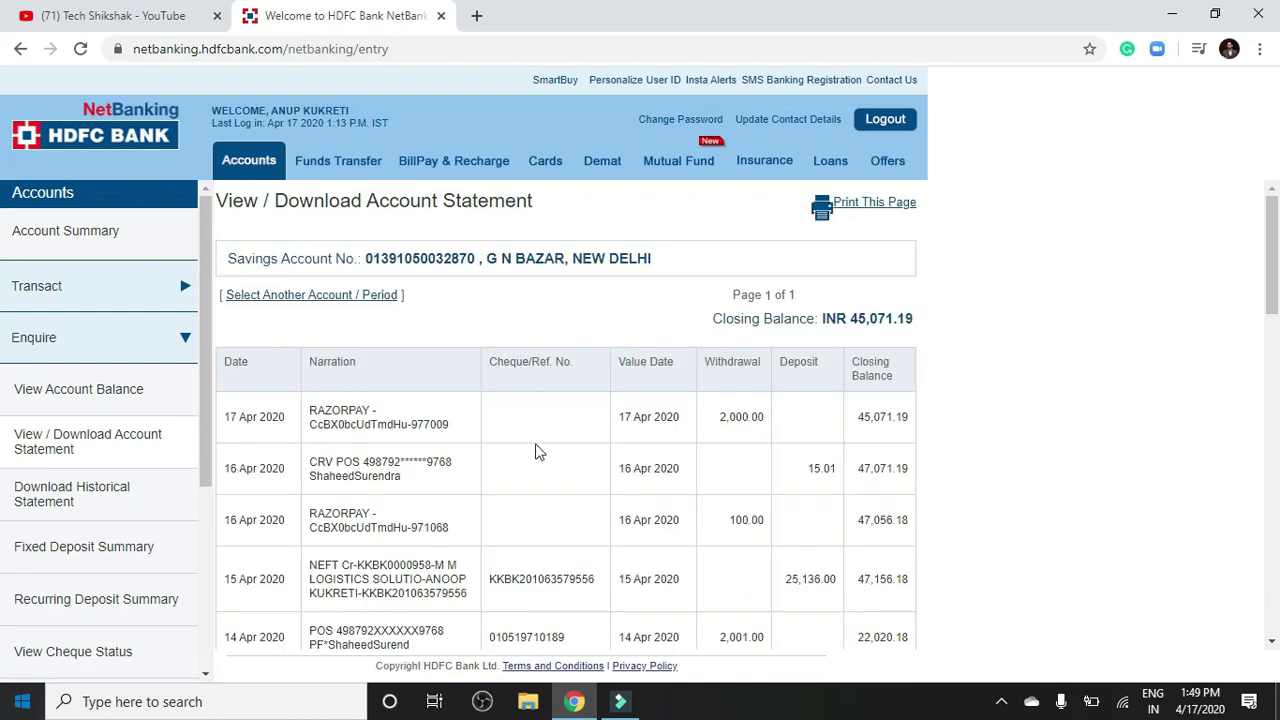
pyautogui.scroll(-10, 535, 452)
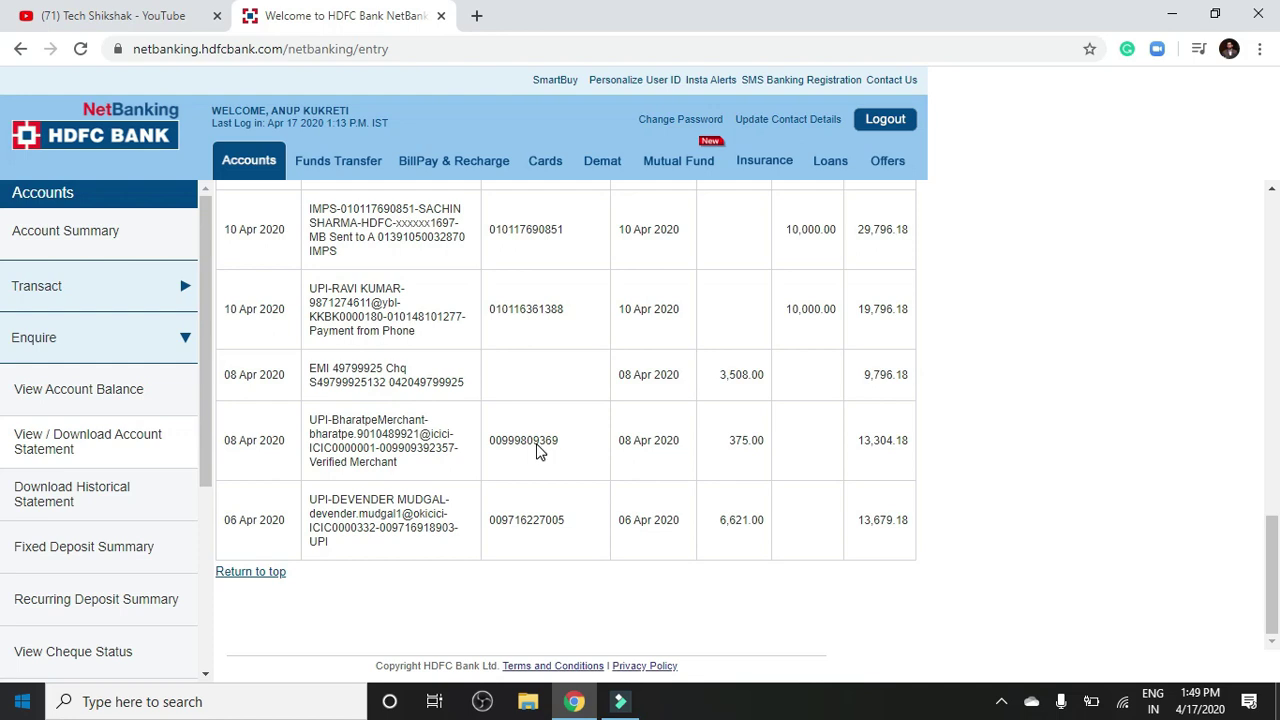
pyautogui.scroll(10, 537, 450)
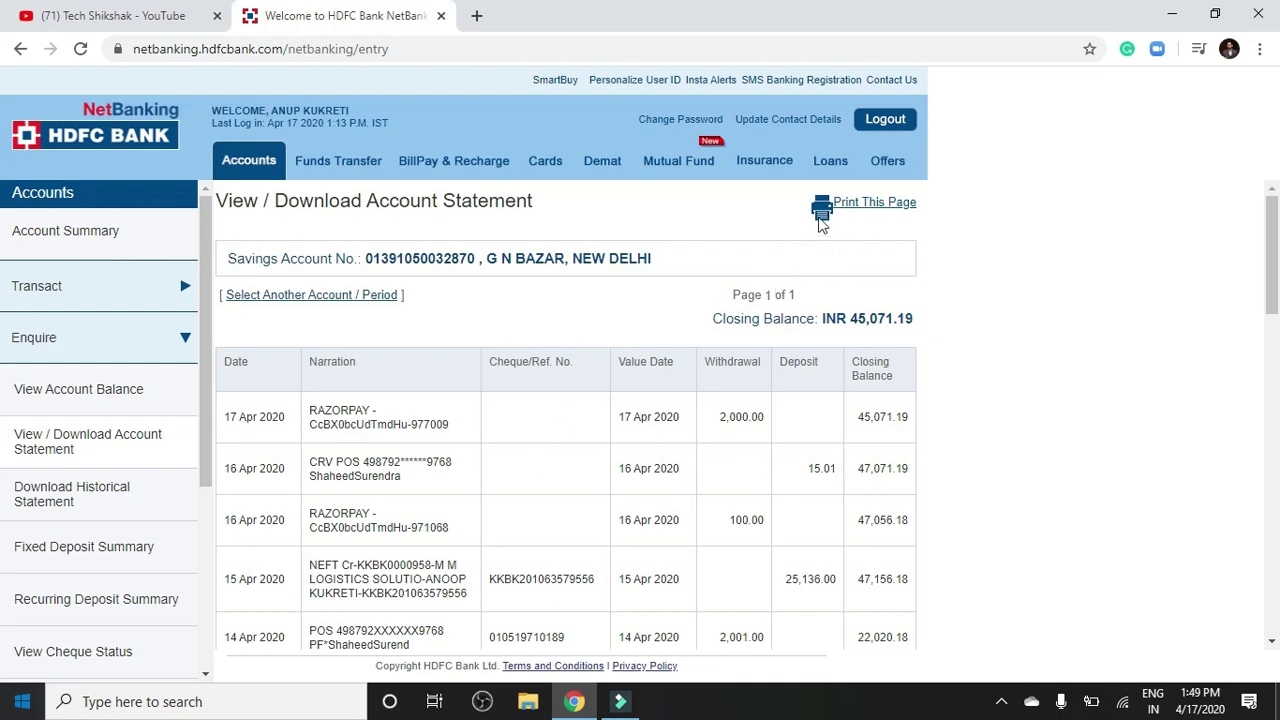
pyautogui.click(895, 202)
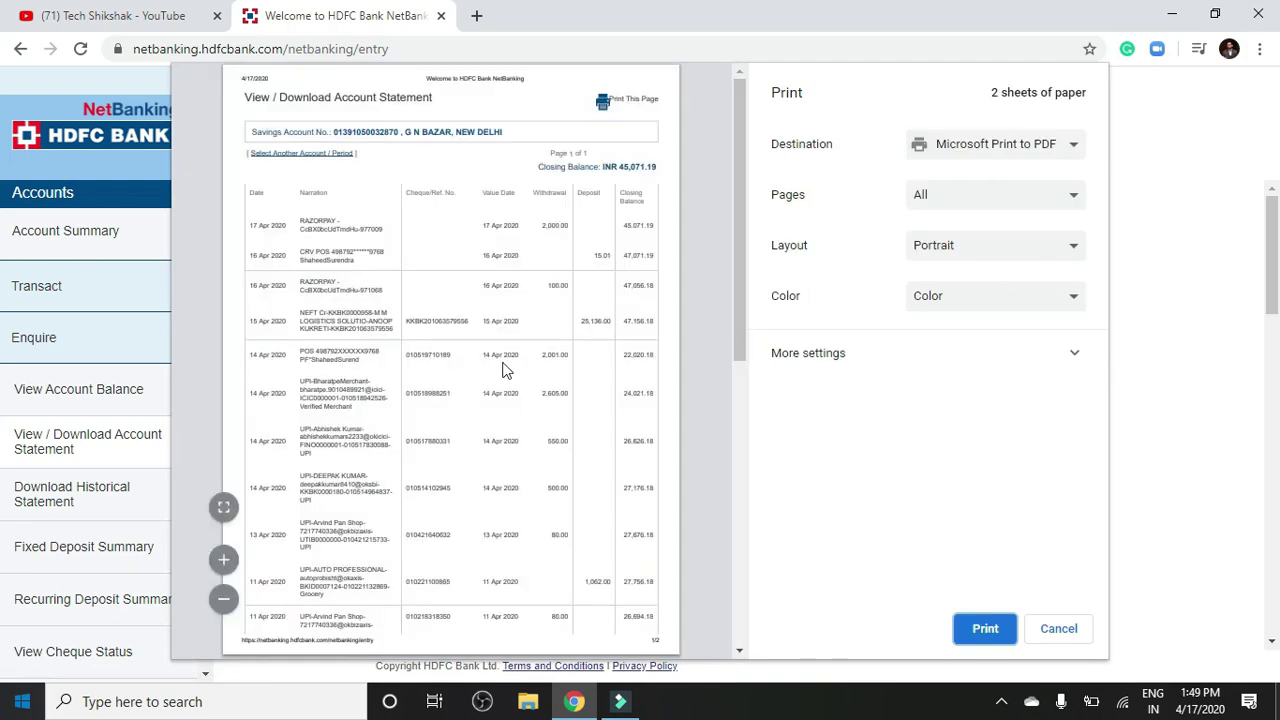
pyautogui.click(968, 145)
pyautogui.click(970, 142)
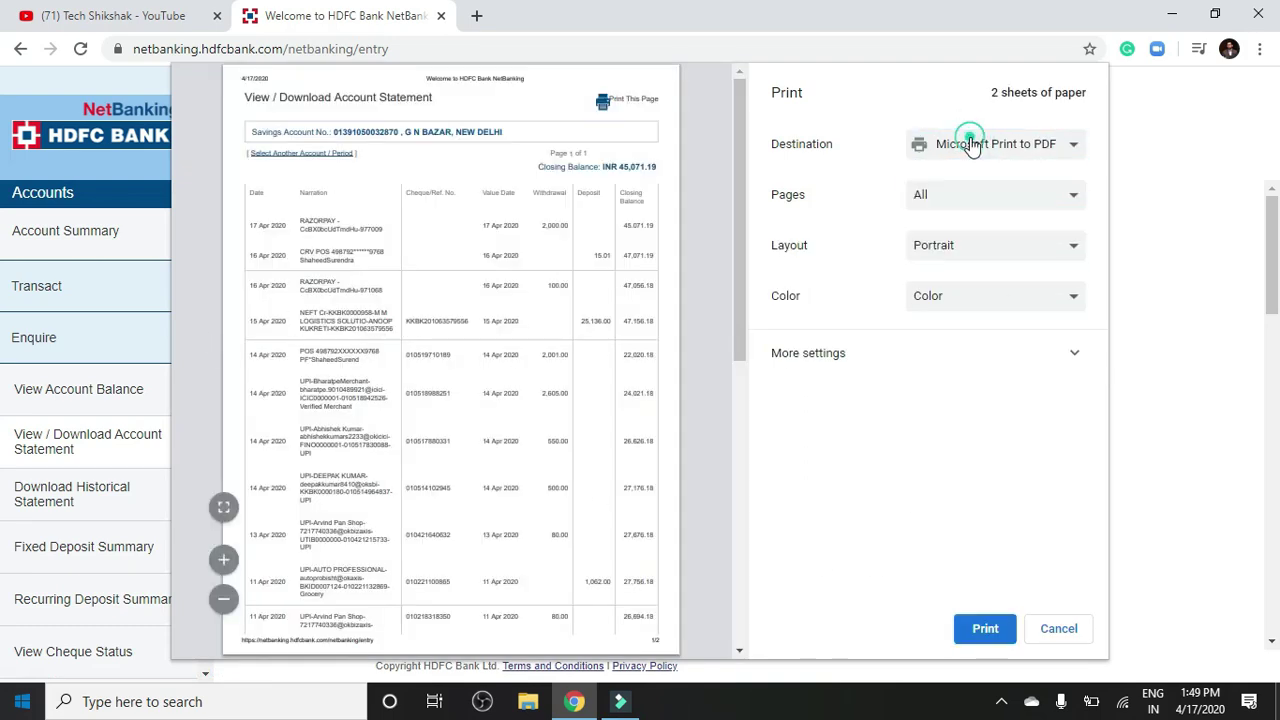
pyautogui.click(1058, 629)
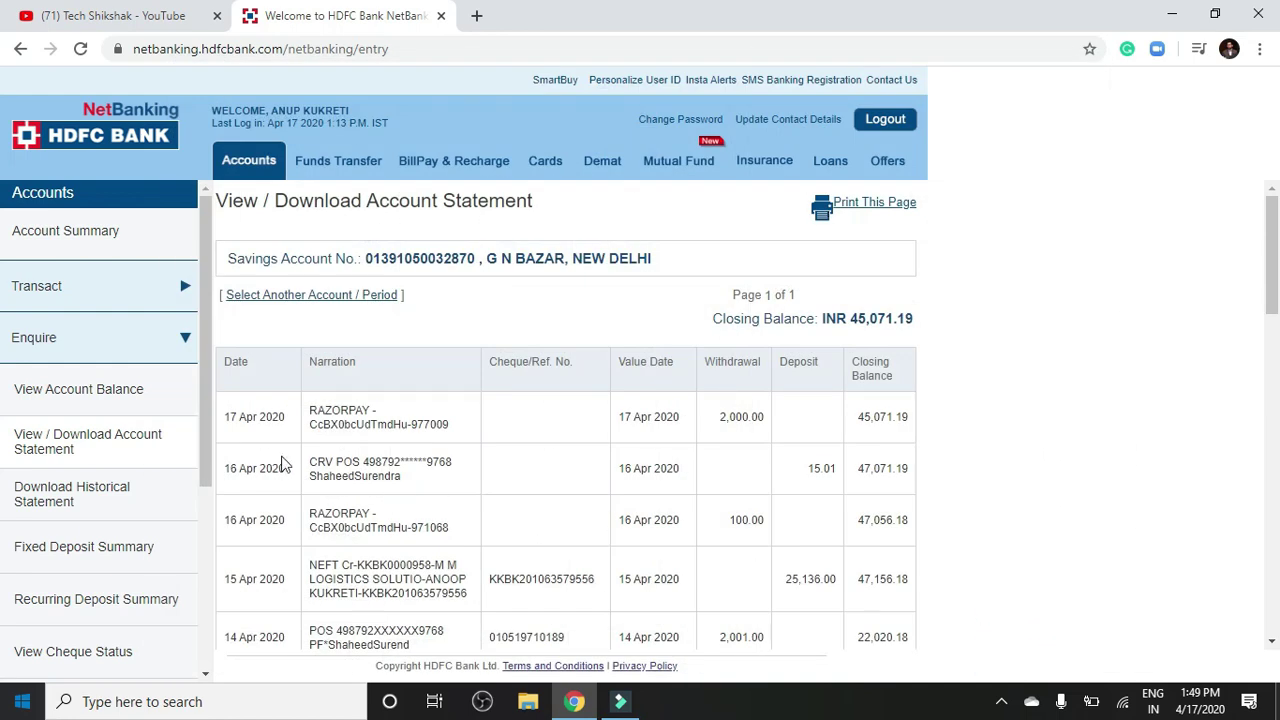
# Step: Start a new account statement request with account type Saving And Current Accounts and select the savings account number
pyautogui.click(57, 445)
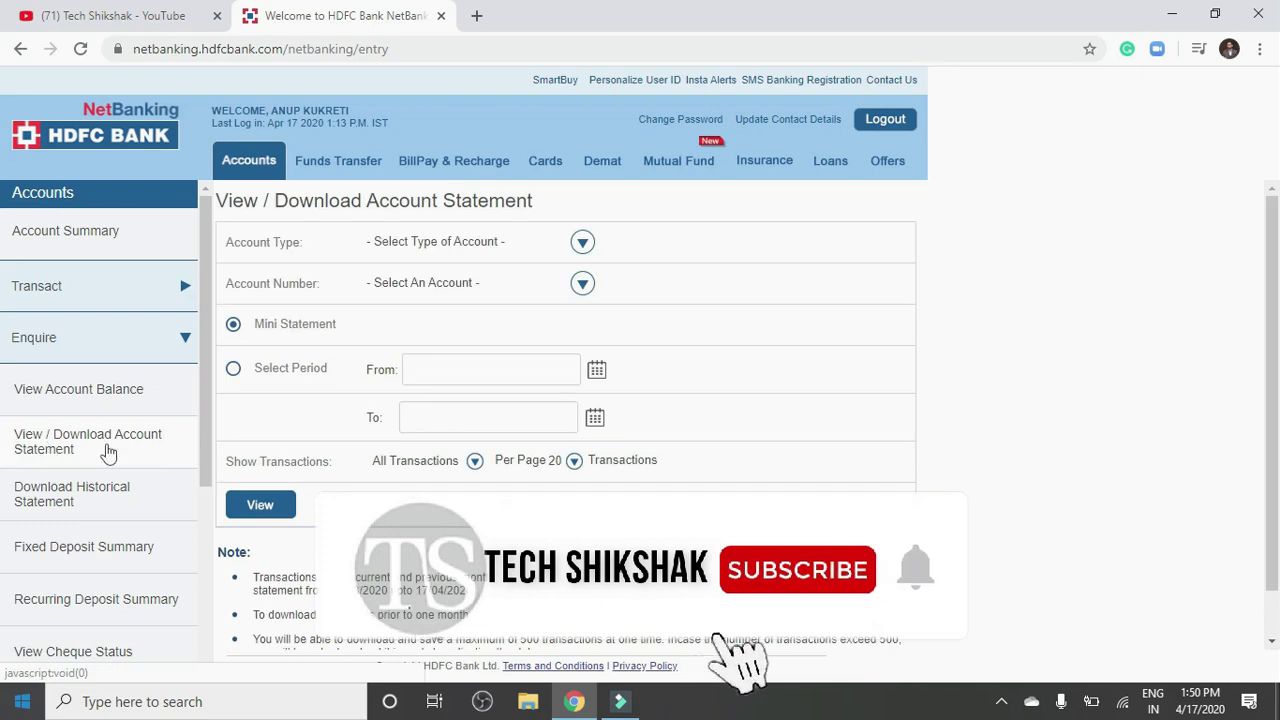
pyautogui.click(478, 238)
pyautogui.click(420, 297)
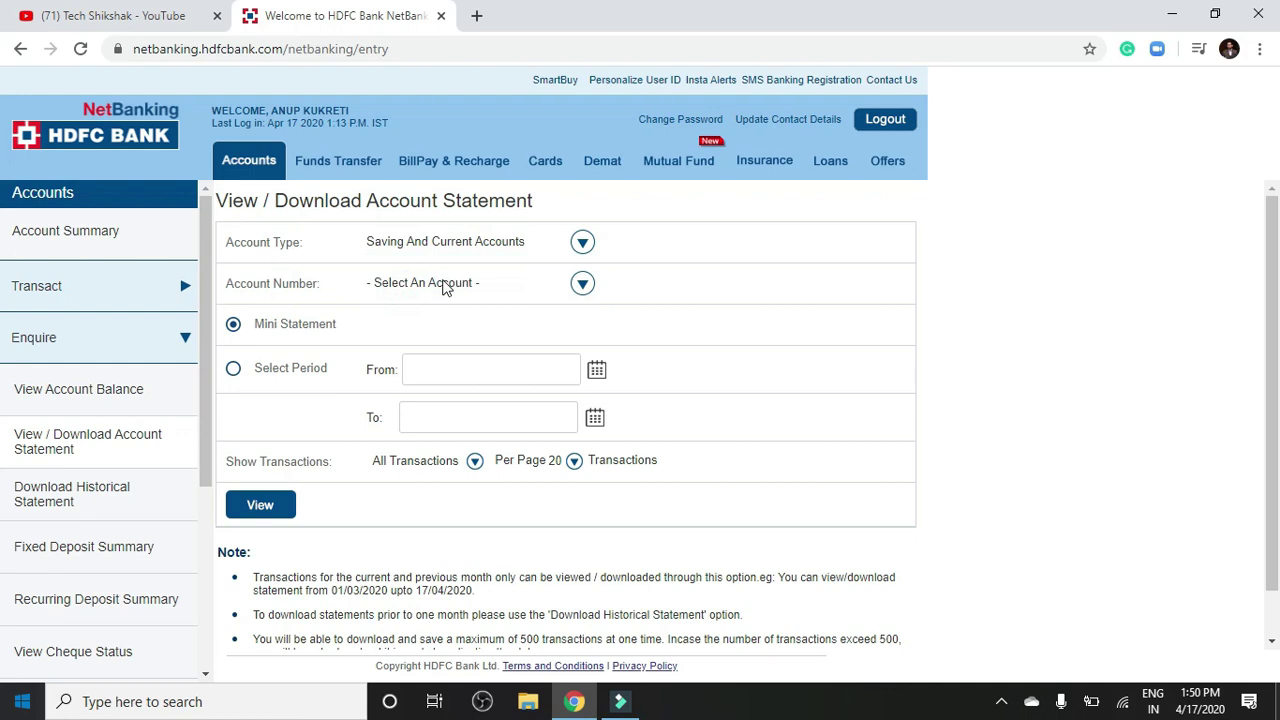
pyautogui.click(410, 284)
pyautogui.click(424, 345)
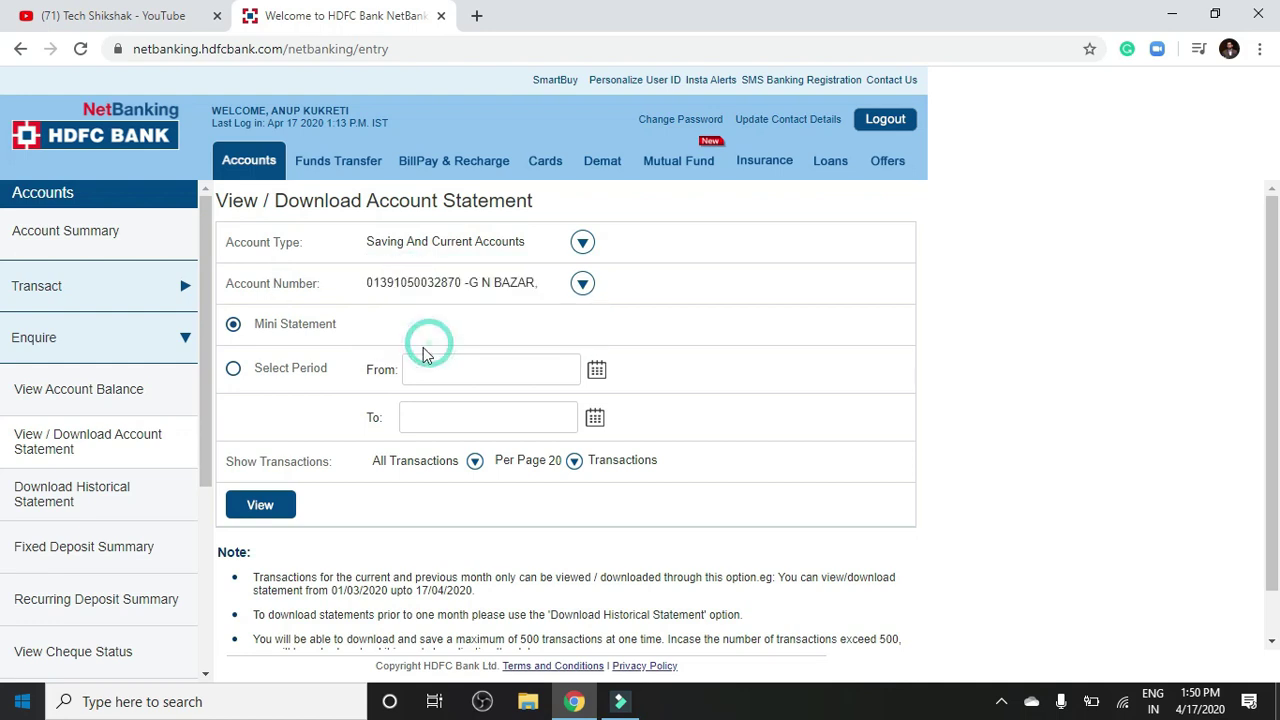
# Step: Set the statement to a selected period from 01/03/2020 to 17/04/2020 and display its transactions
pyautogui.click(236, 368)
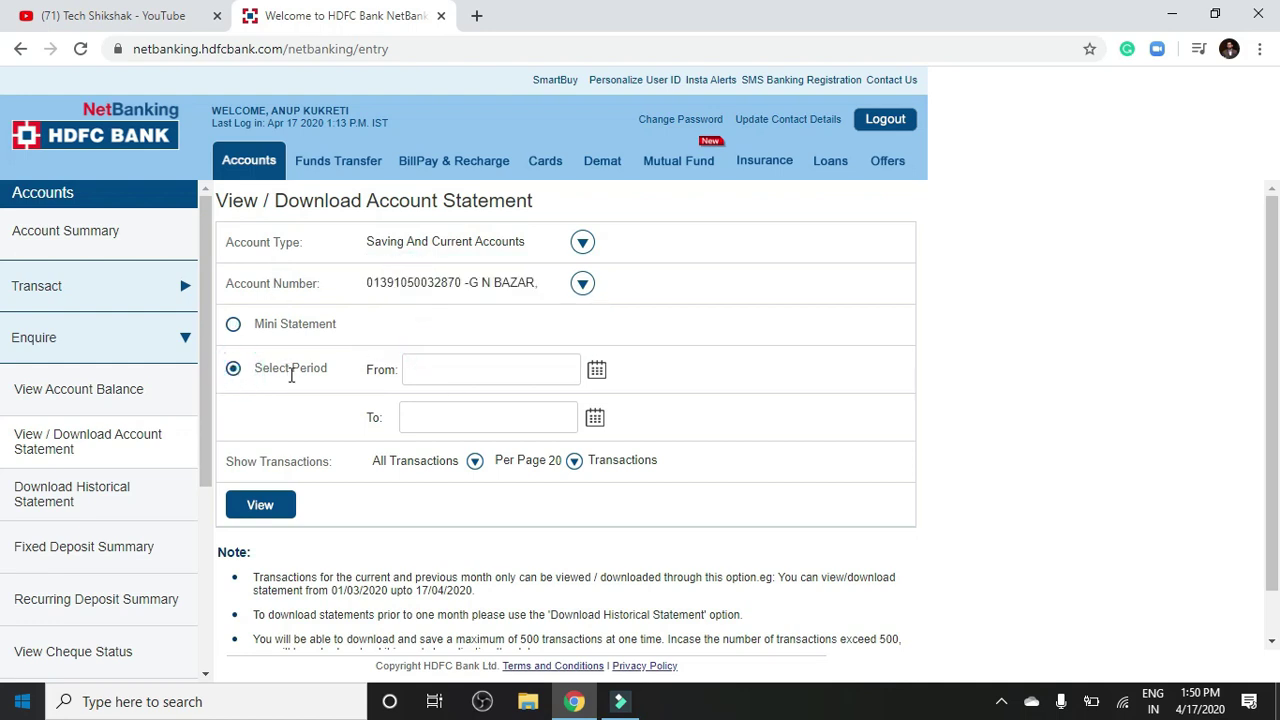
pyautogui.click(599, 370)
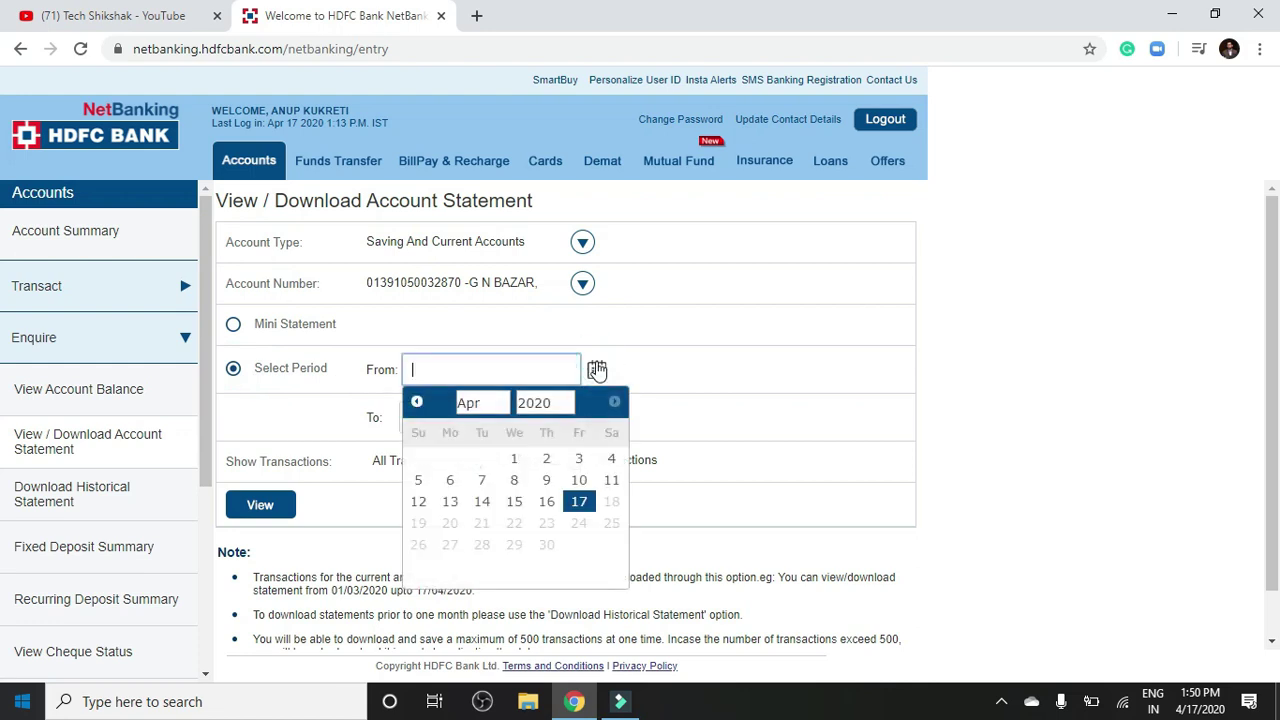
pyautogui.click(559, 407)
pyautogui.click(549, 407)
pyautogui.click(489, 406)
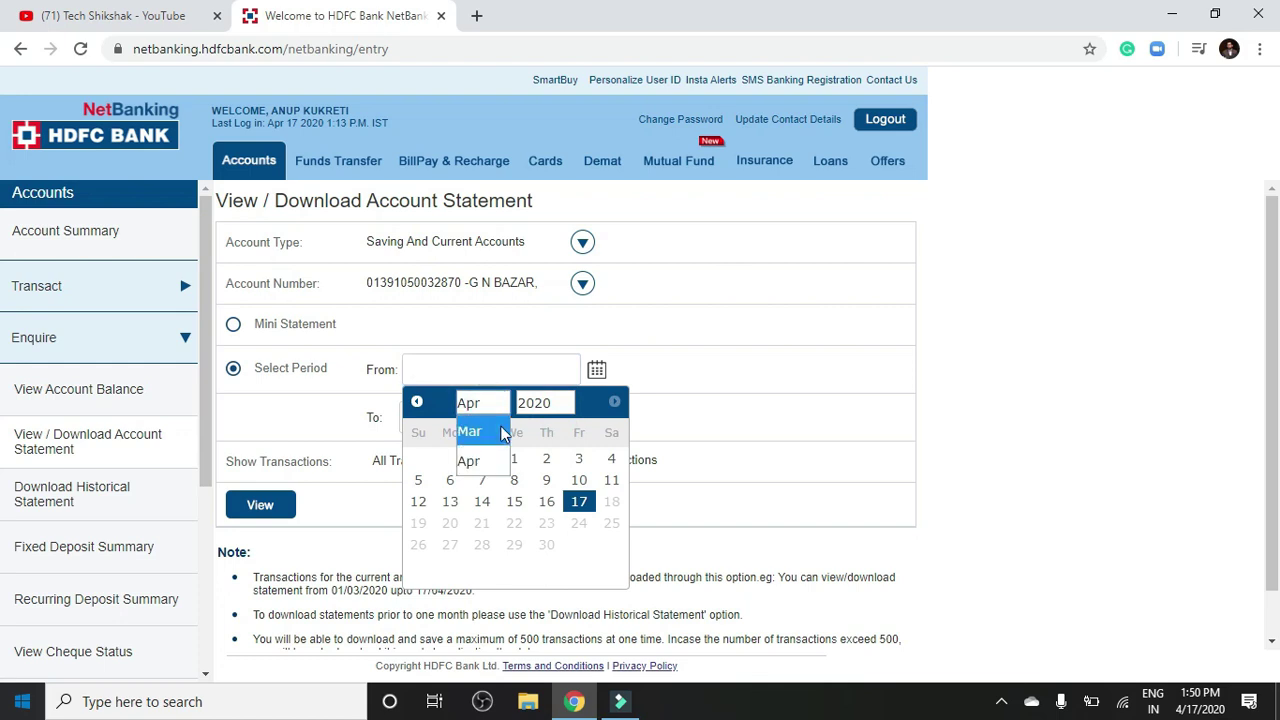
pyautogui.click(497, 430)
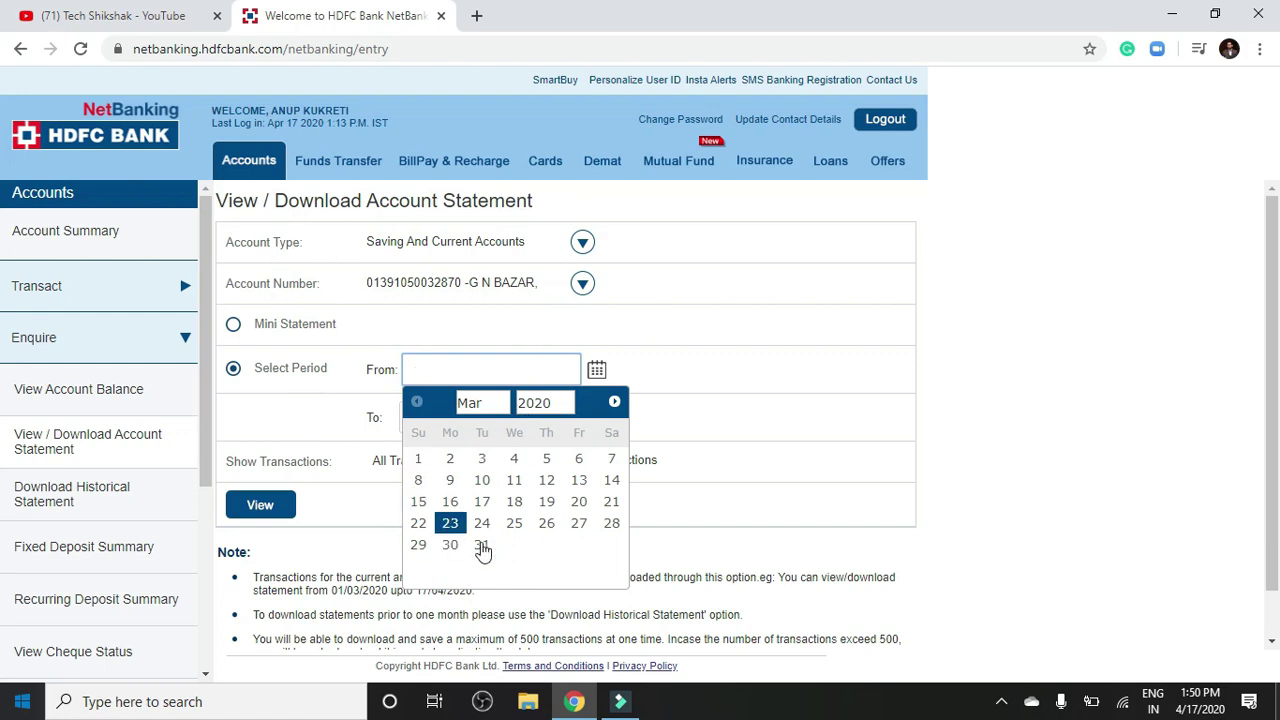
pyautogui.click(418, 458)
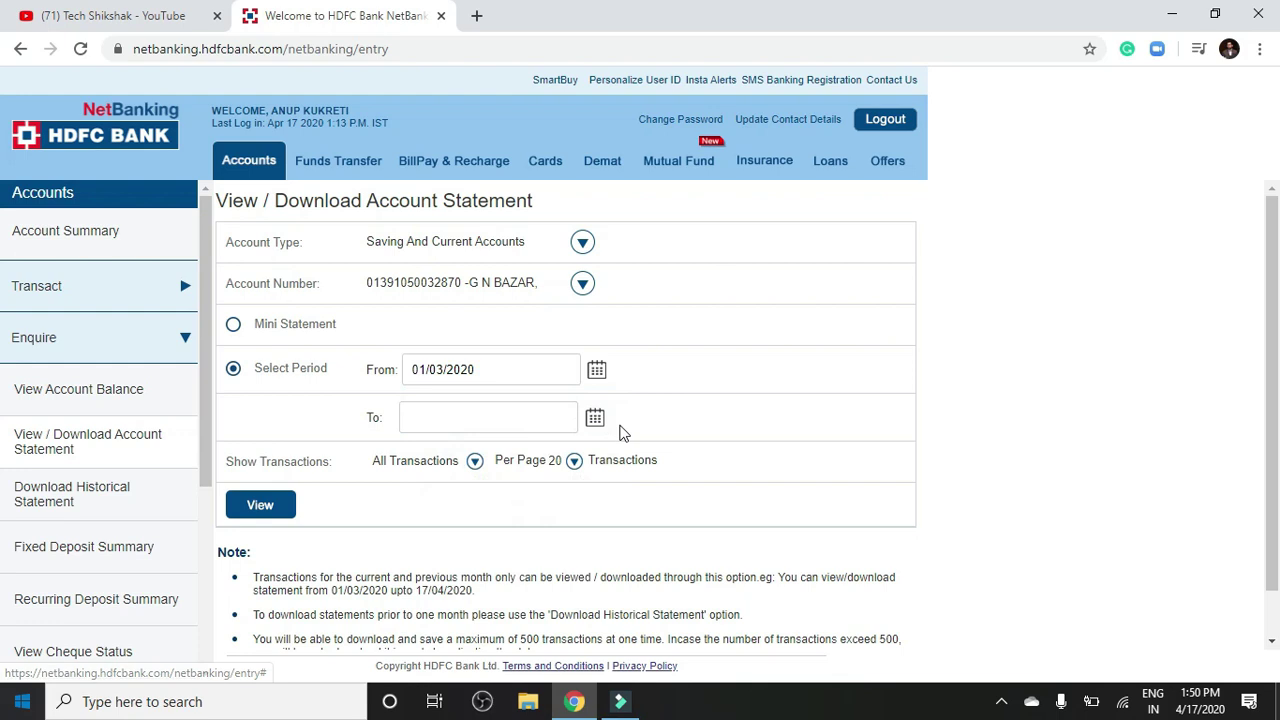
pyautogui.click(595, 417)
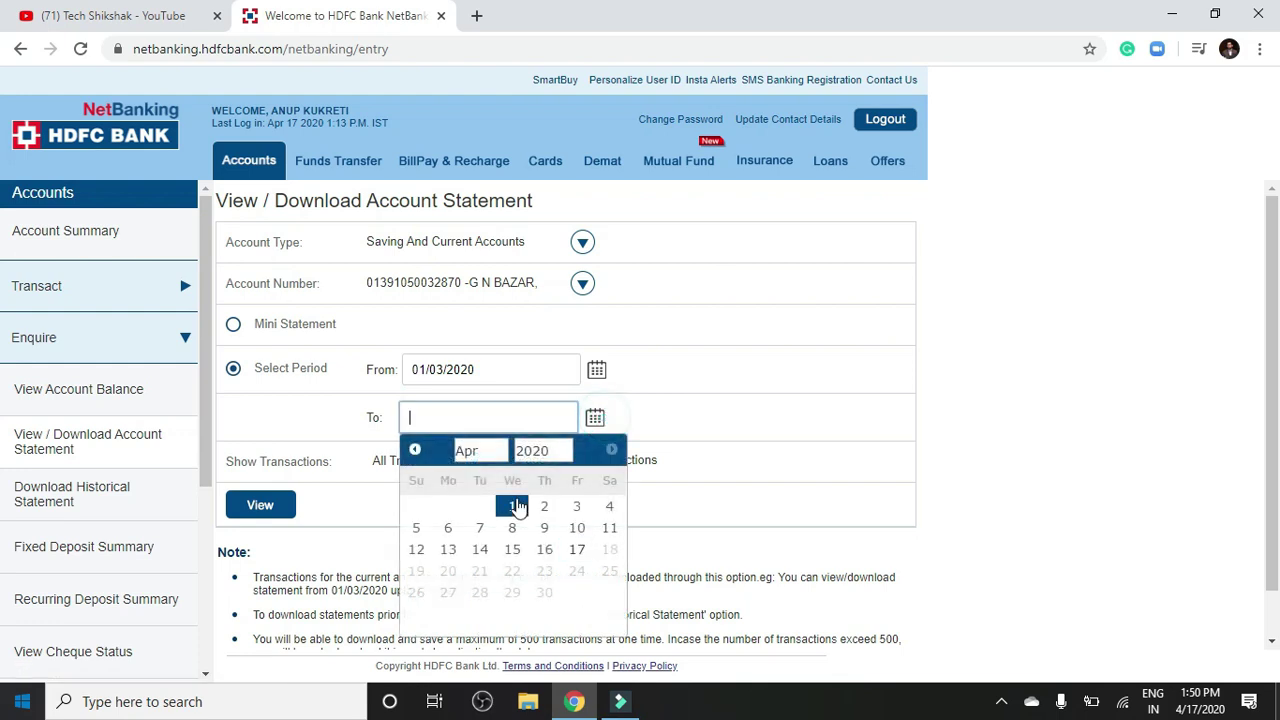
pyautogui.click(577, 550)
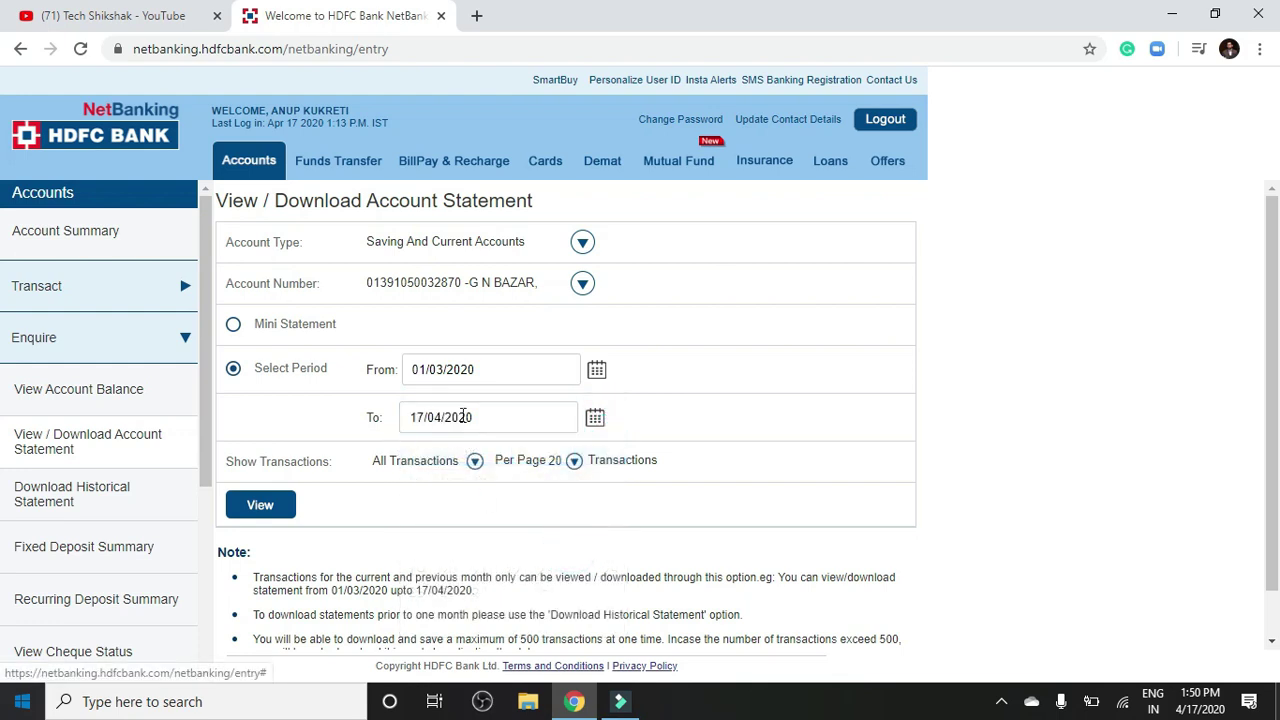
pyautogui.click(260, 507)
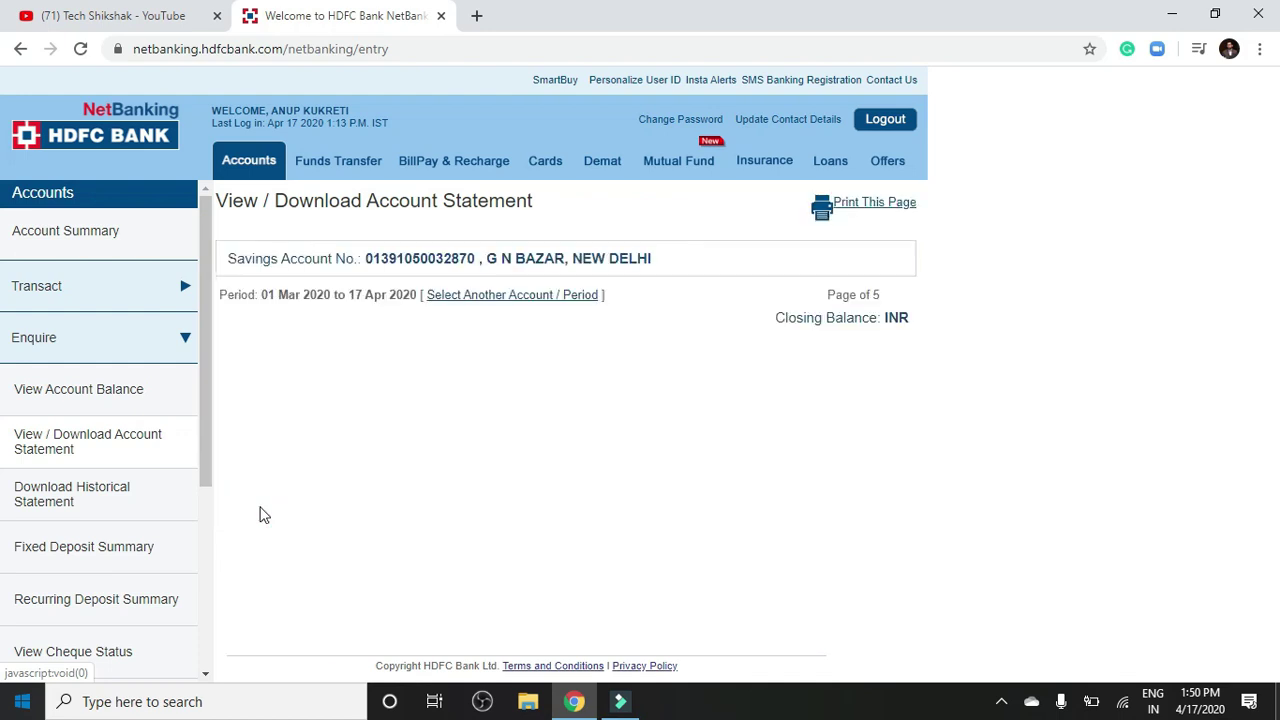
# Step: Download the displayed statement in PDF format to the Desktop and open the downloaded file to view its transactions
pyautogui.scroll(-20, 763, 443)
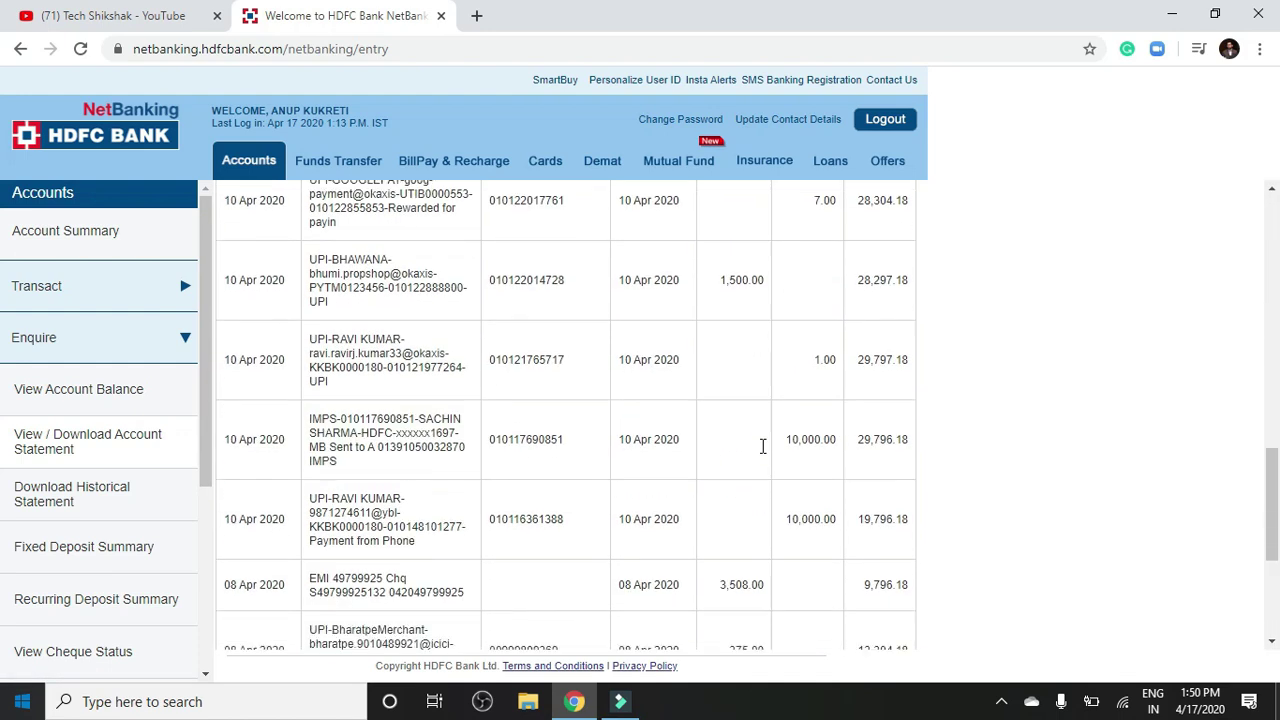
pyautogui.click(513, 580)
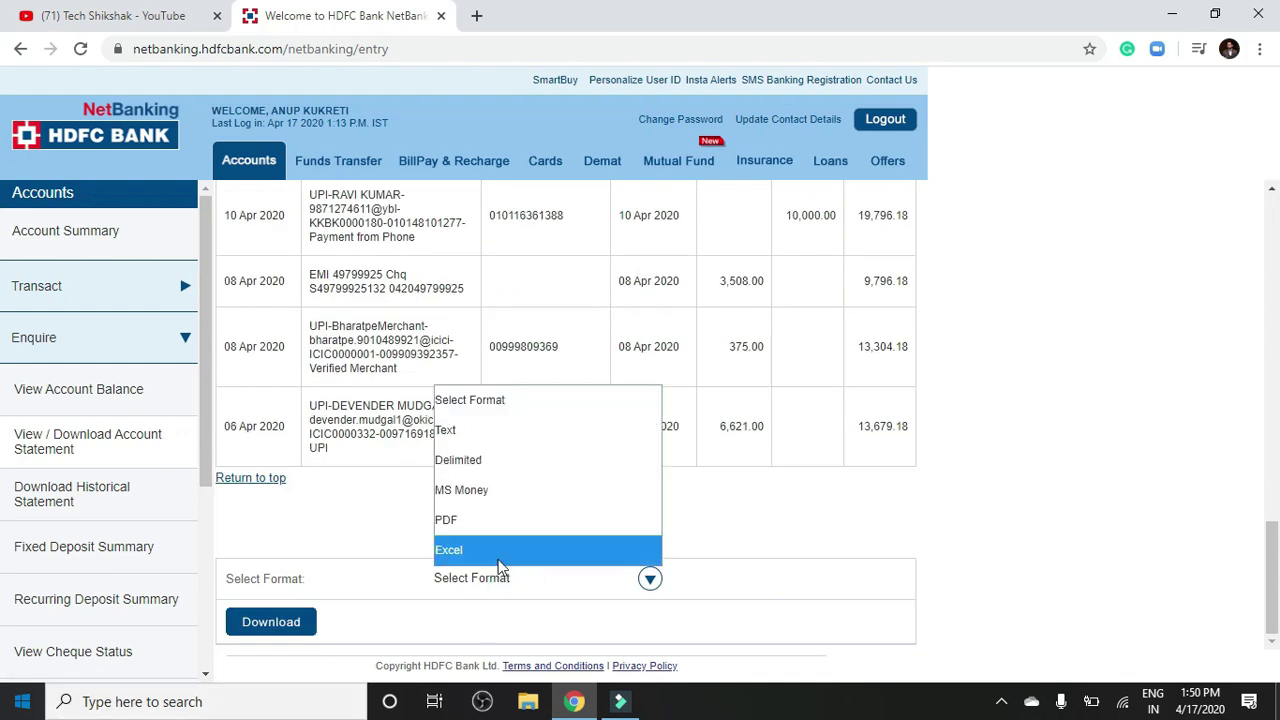
pyautogui.click(500, 531)
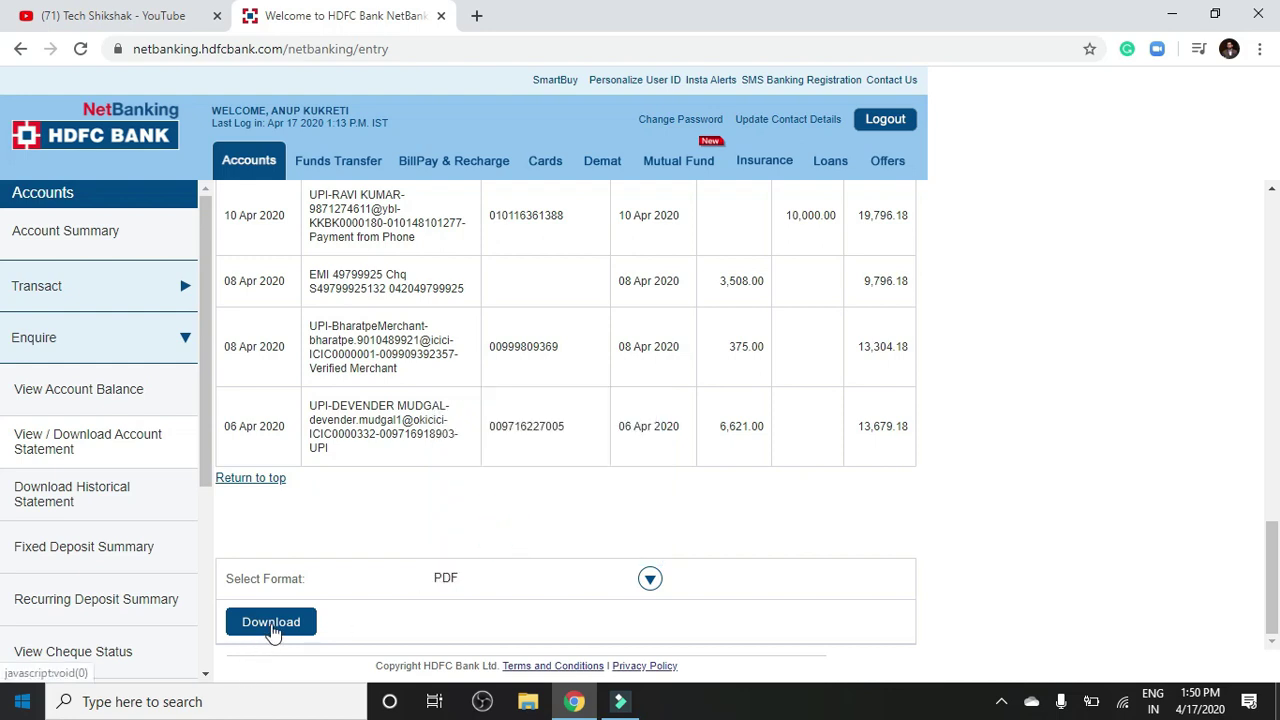
pyautogui.click(489, 569)
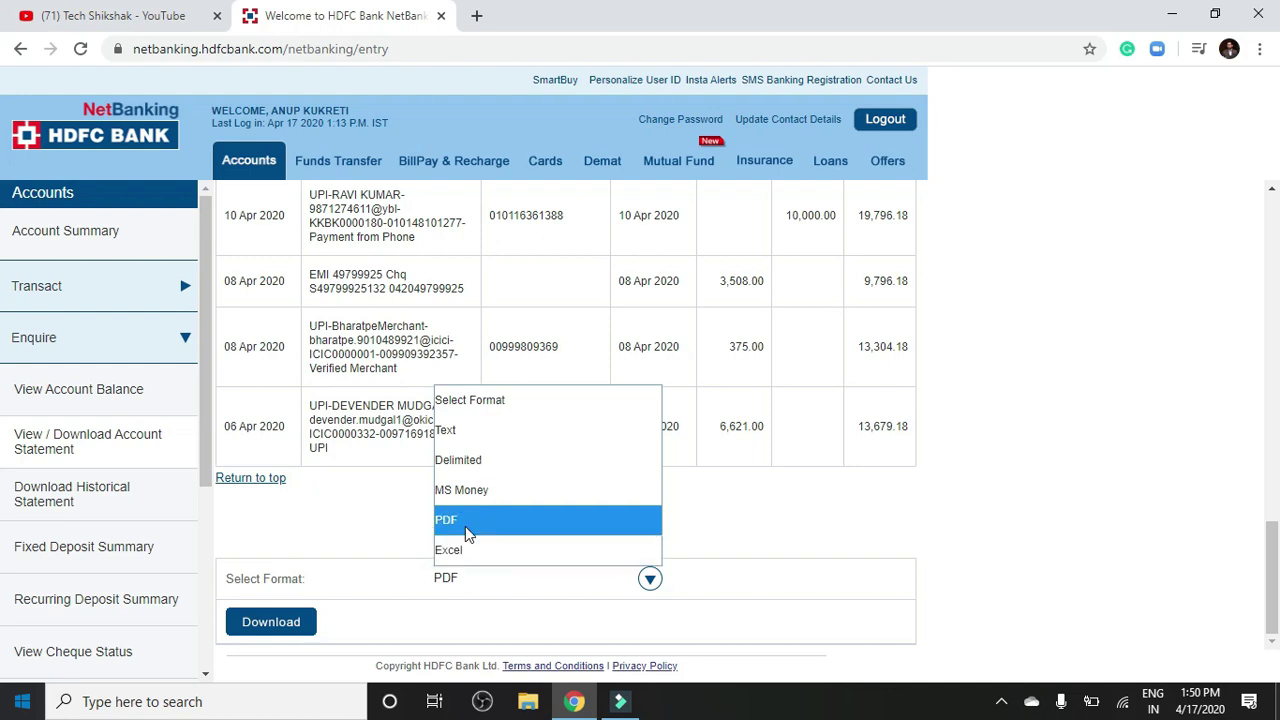
pyautogui.click(465, 526)
pyautogui.click(266, 619)
pyautogui.click(1121, 651)
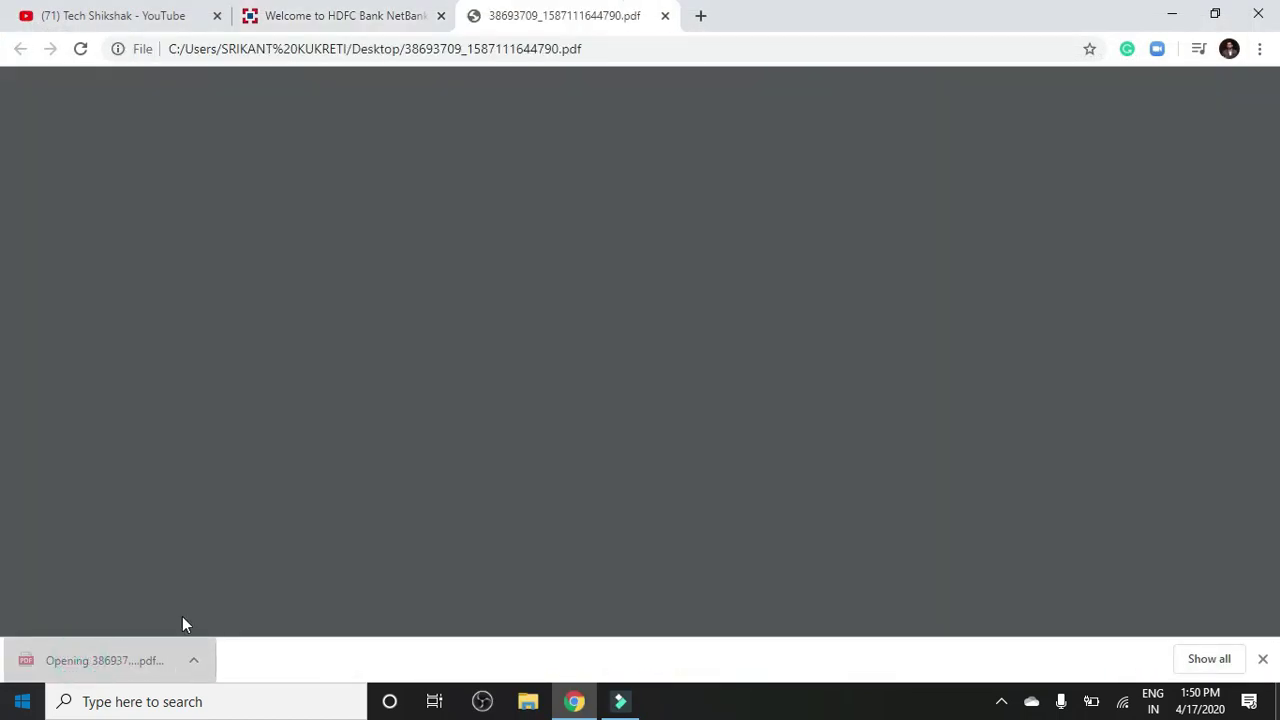
pyautogui.click(30, 660)
pyautogui.scroll(-5, 557, 260)
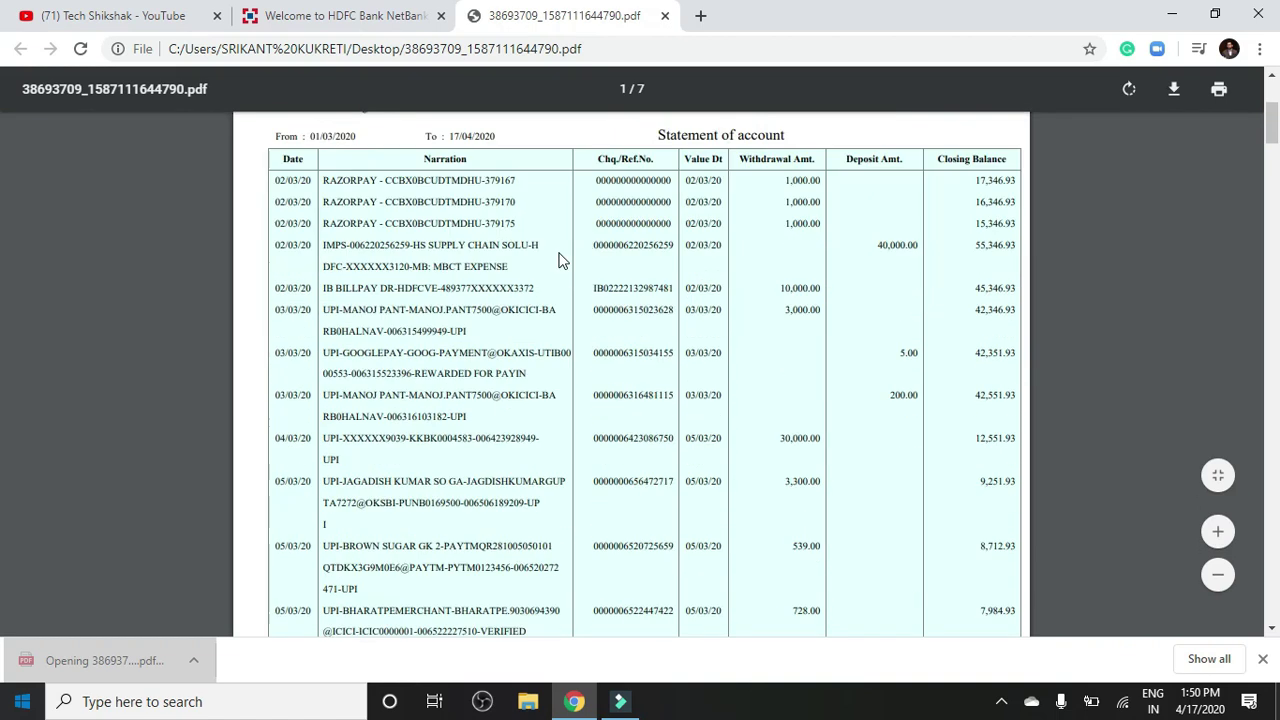
# Step: Close the downloaded PDF statement and open the Download Historical Statement form for the last financial year
pyautogui.click(665, 16)
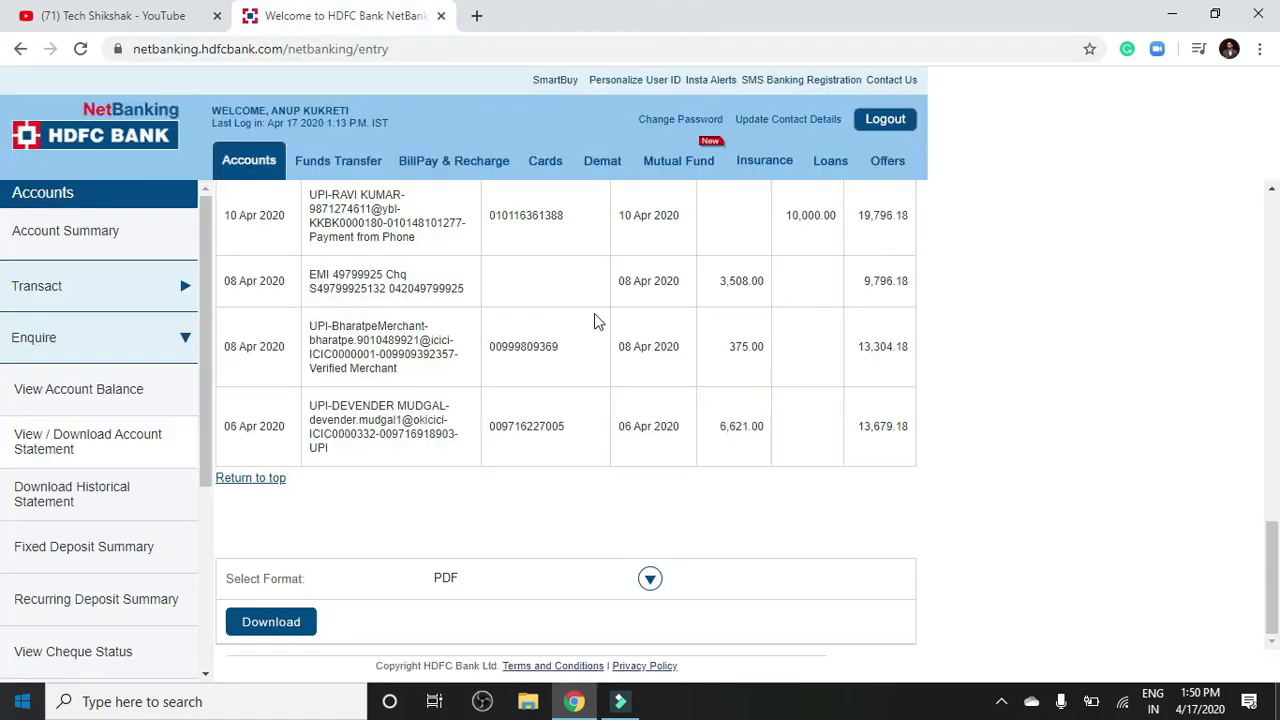
pyautogui.scroll(15, 465, 470)
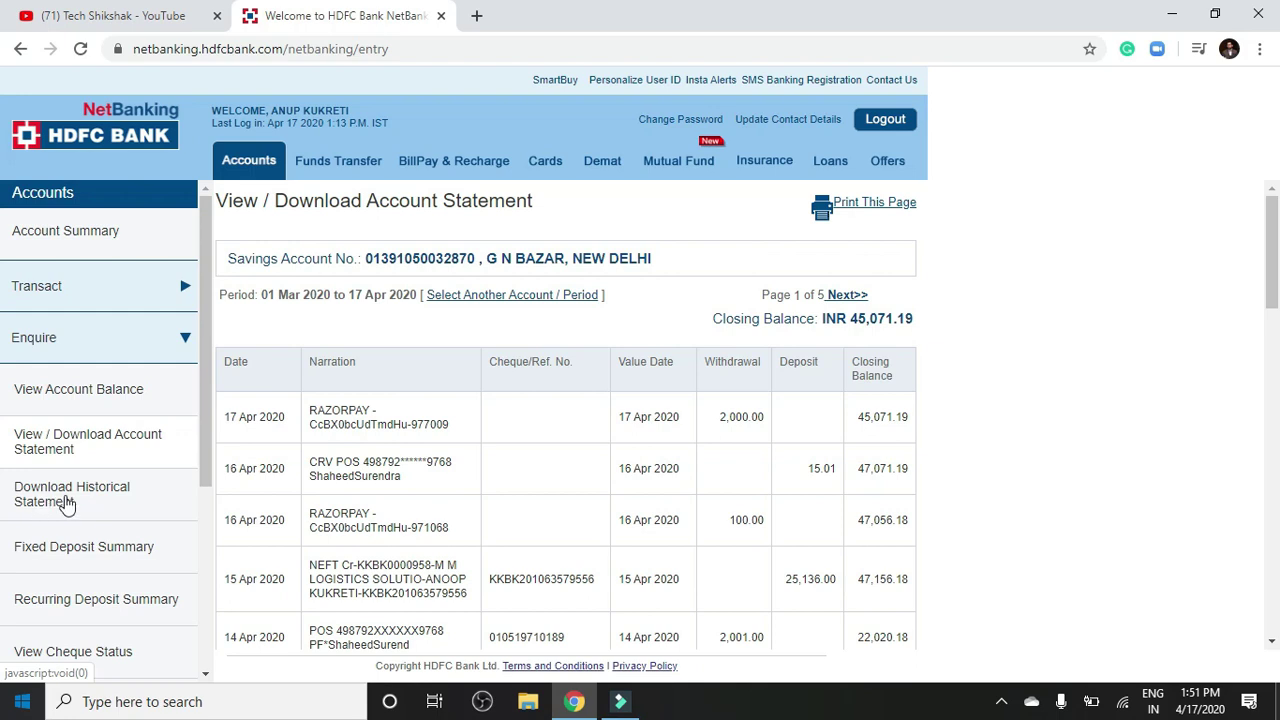
pyautogui.click(115, 504)
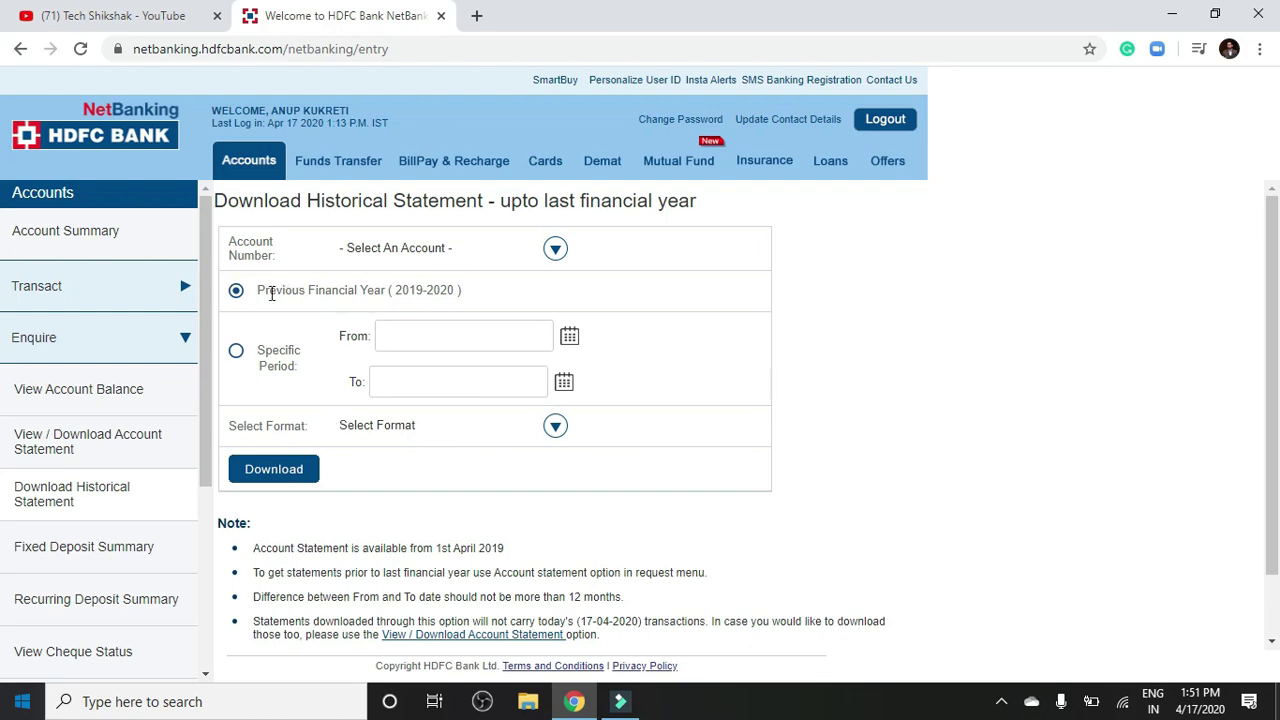
# Step: Select the savings account number for the historical statement, keeping the period on Previous Financial Year (2019-2020)
pyautogui.moveTo(259, 290); pyautogui.dragTo(412, 290)
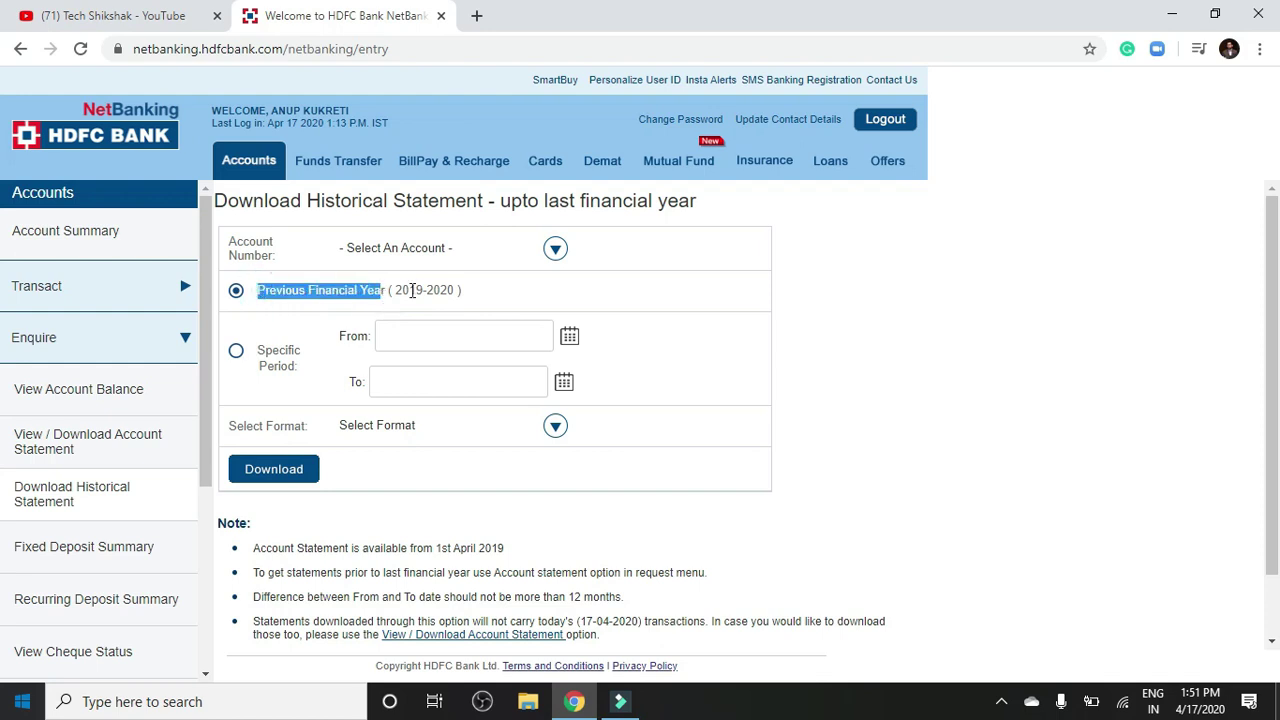
pyautogui.click(457, 251)
pyautogui.click(440, 304)
pyautogui.click(259, 292)
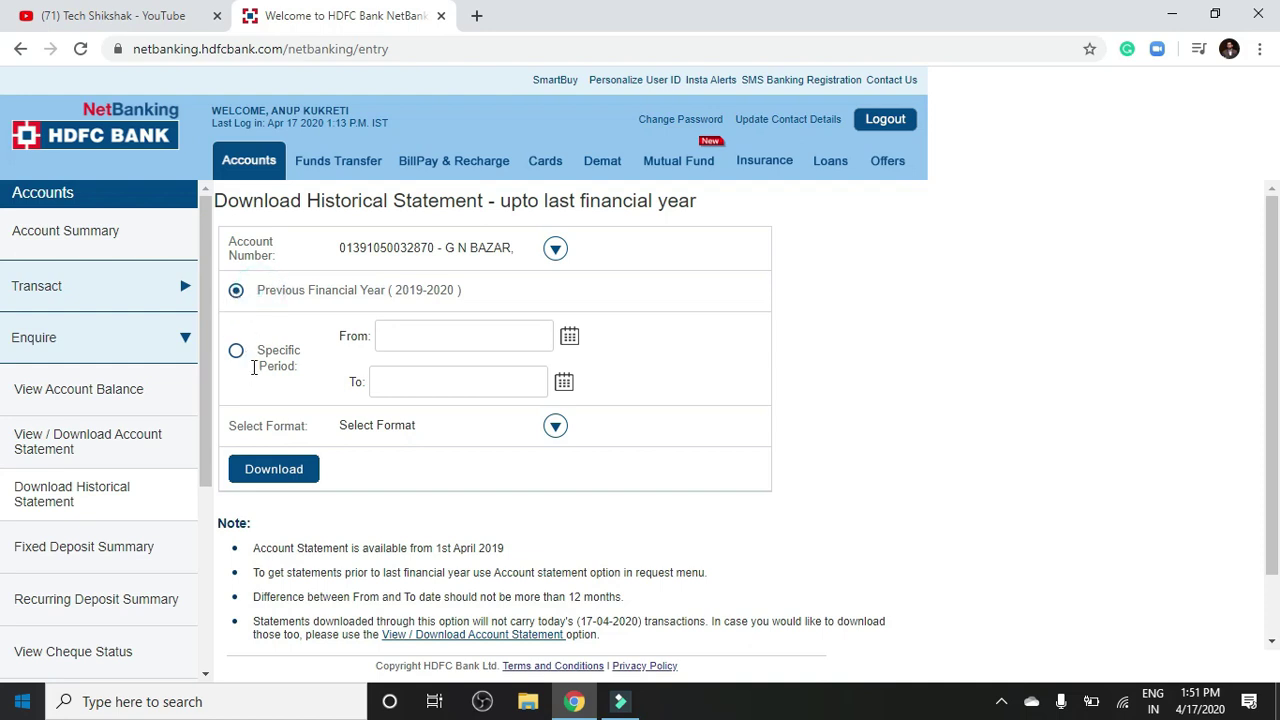
pyautogui.moveTo(256, 290); pyautogui.dragTo(517, 291)
pyautogui.click(527, 284)
pyautogui.moveTo(261, 290); pyautogui.dragTo(485, 292)
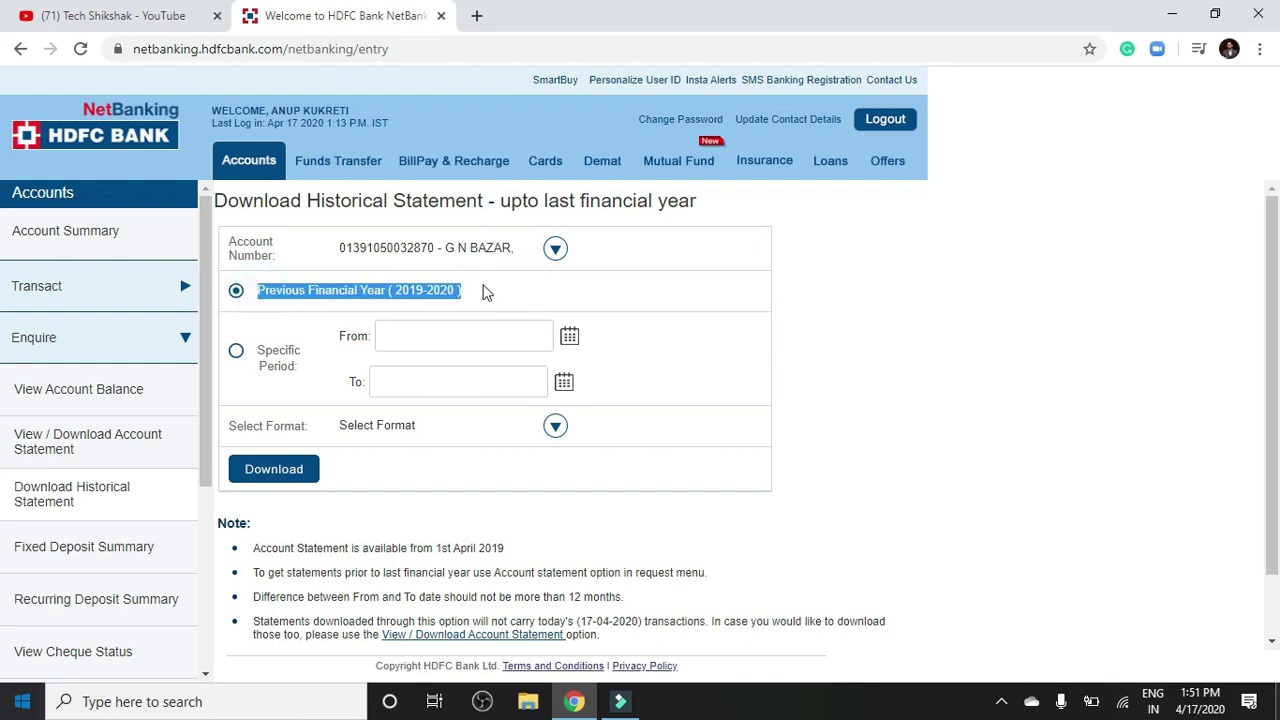
# Step: Download the historical statement in PDF format, entering the Security Check text and saving the file to the Desktop
pyautogui.click(376, 431)
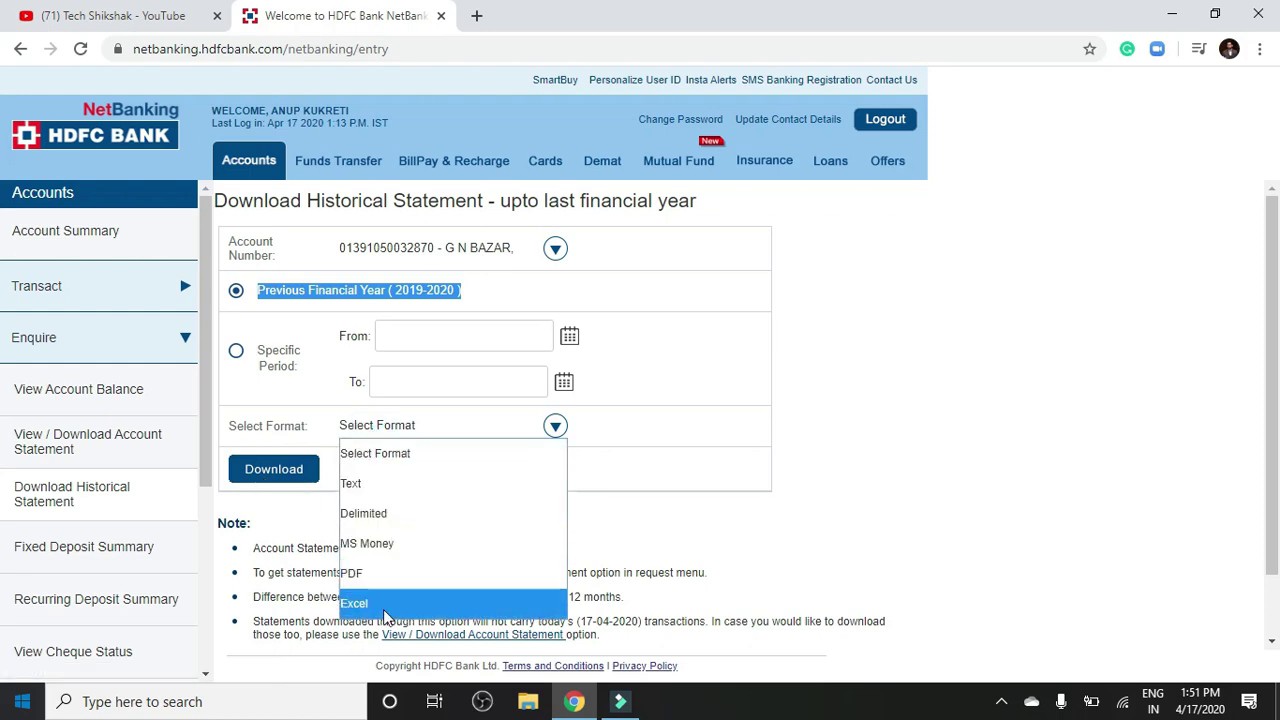
pyautogui.click(372, 570)
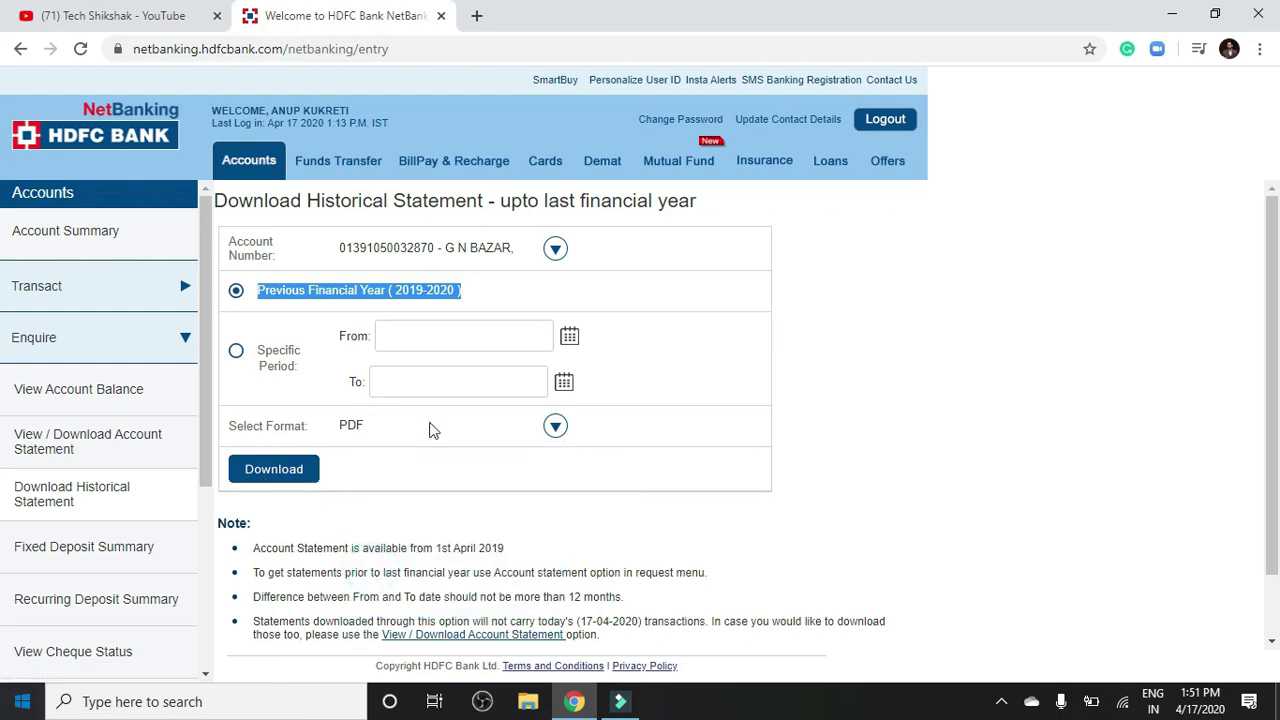
pyautogui.click(296, 471)
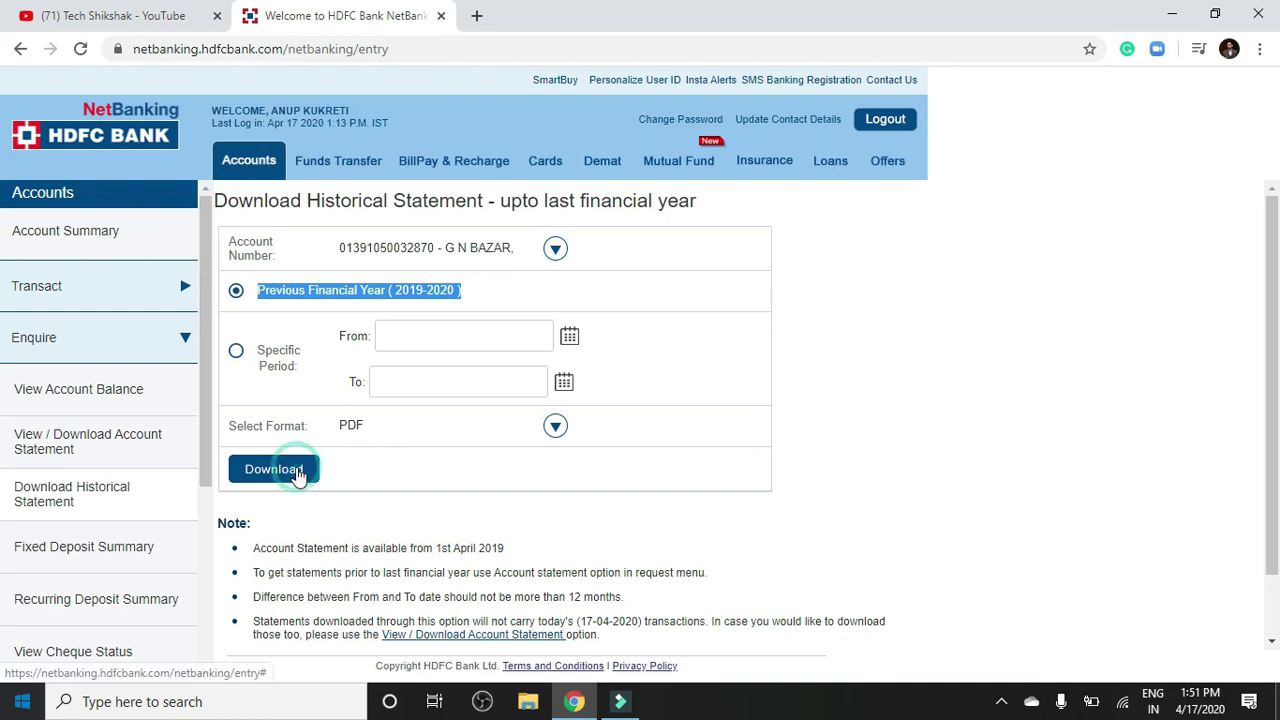
pyautogui.click(472, 392)
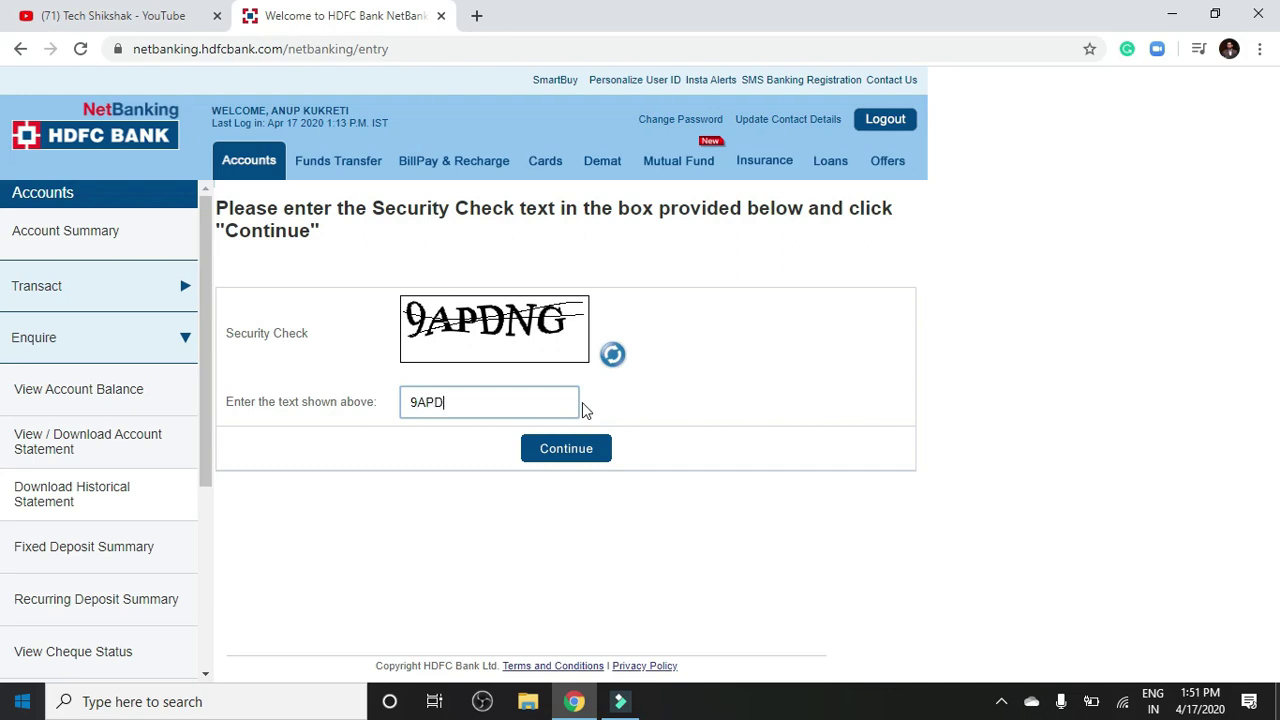
pyautogui.click(576, 448)
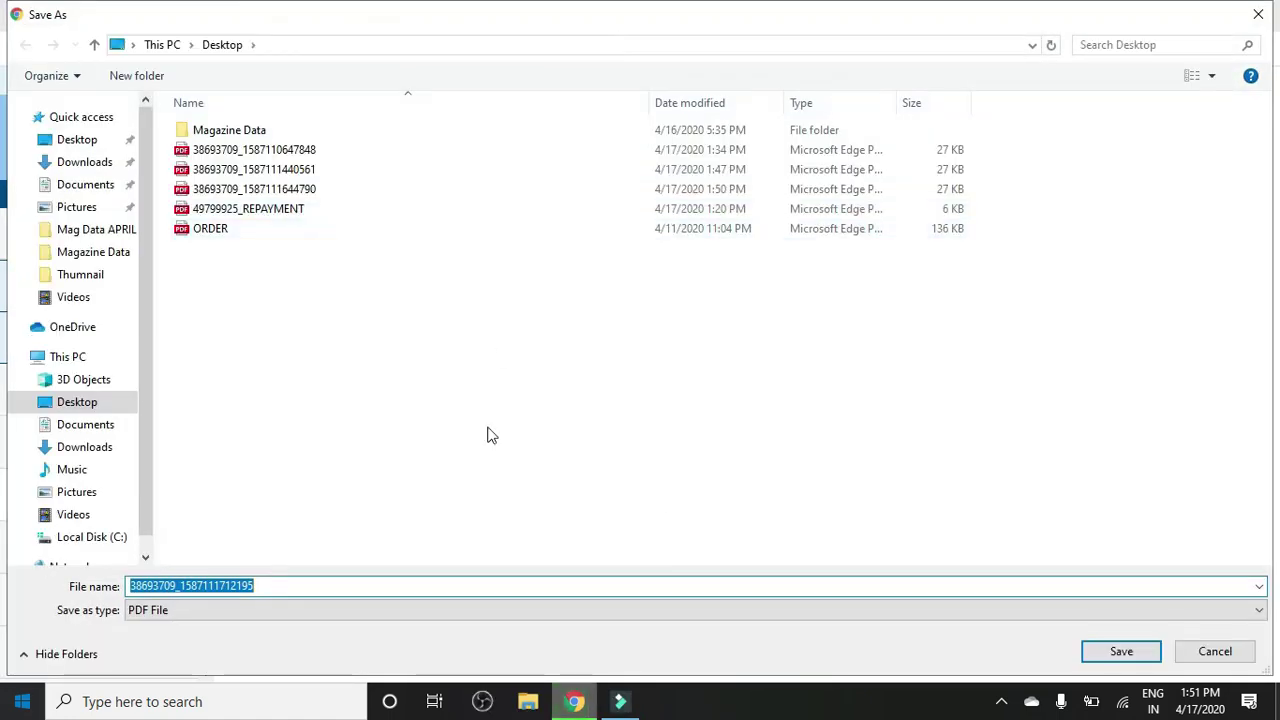
pyautogui.click(1119, 651)
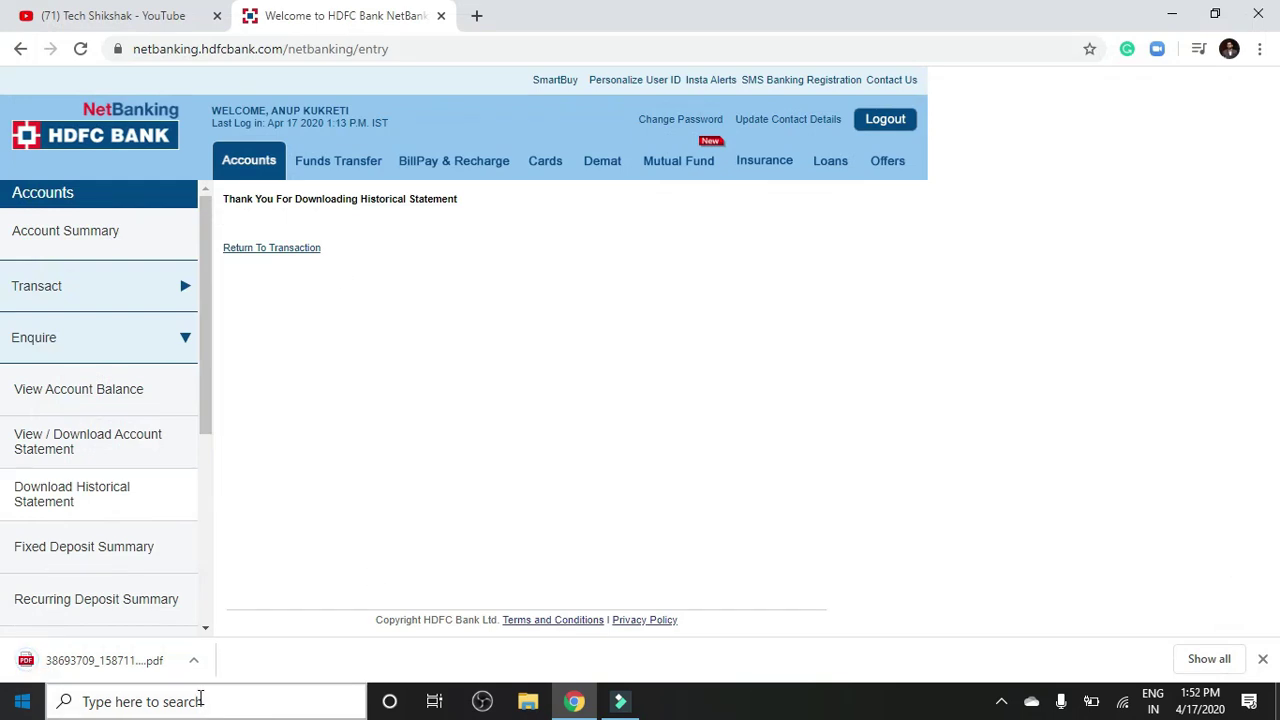
# Step: Open the downloaded PDF, examine its first and last transactions and the statement summary, and close it
pyautogui.click(114, 664)
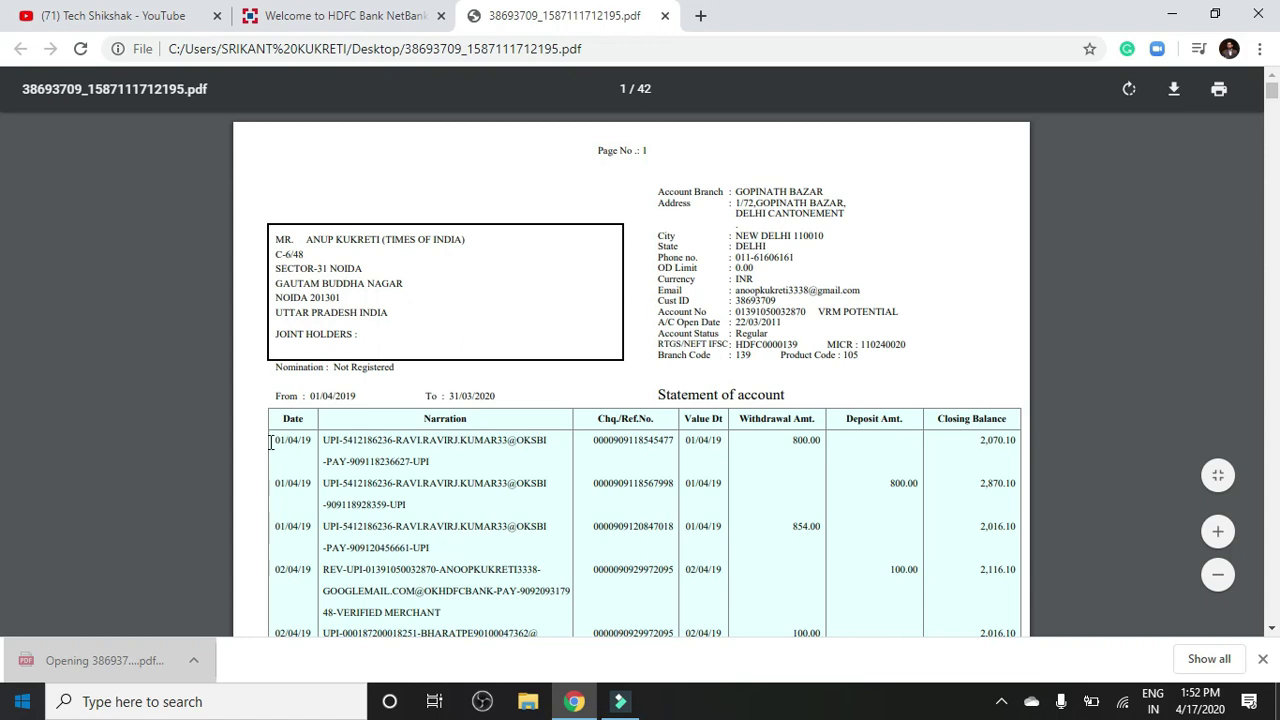
pyautogui.moveTo(270, 443); pyautogui.dragTo(324, 440)
pyautogui.scroll(-10, 630, 488)
pyautogui.press('End')
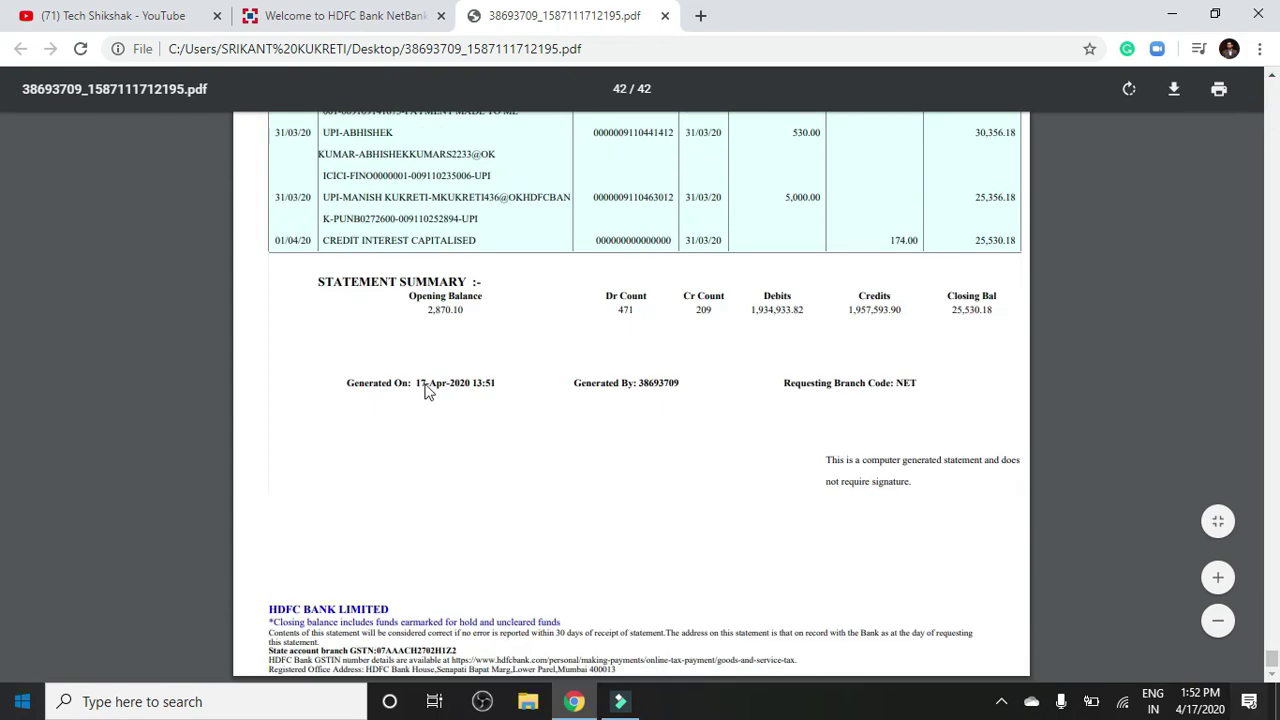
pyautogui.scroll(1, 313, 236)
pyautogui.moveTo(312, 287); pyautogui.dragTo(276, 290)
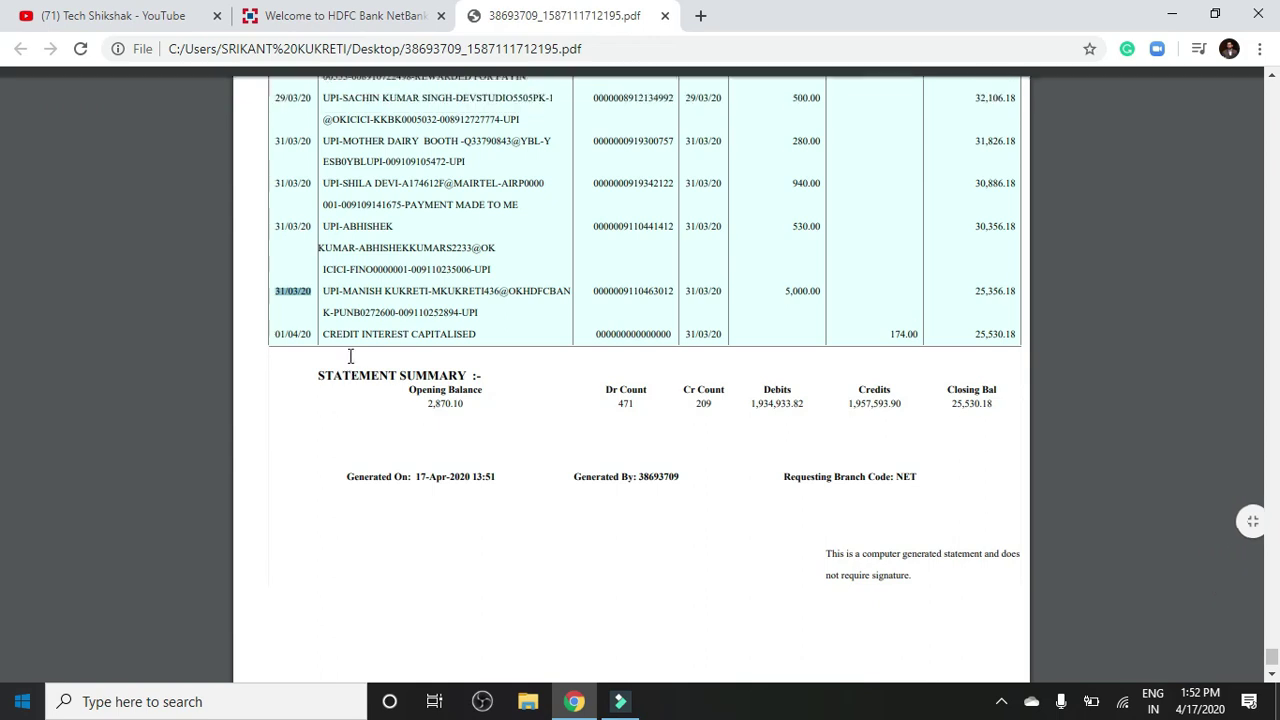
pyautogui.moveTo(324, 334); pyautogui.dragTo(480, 334)
pyautogui.click(530, 318)
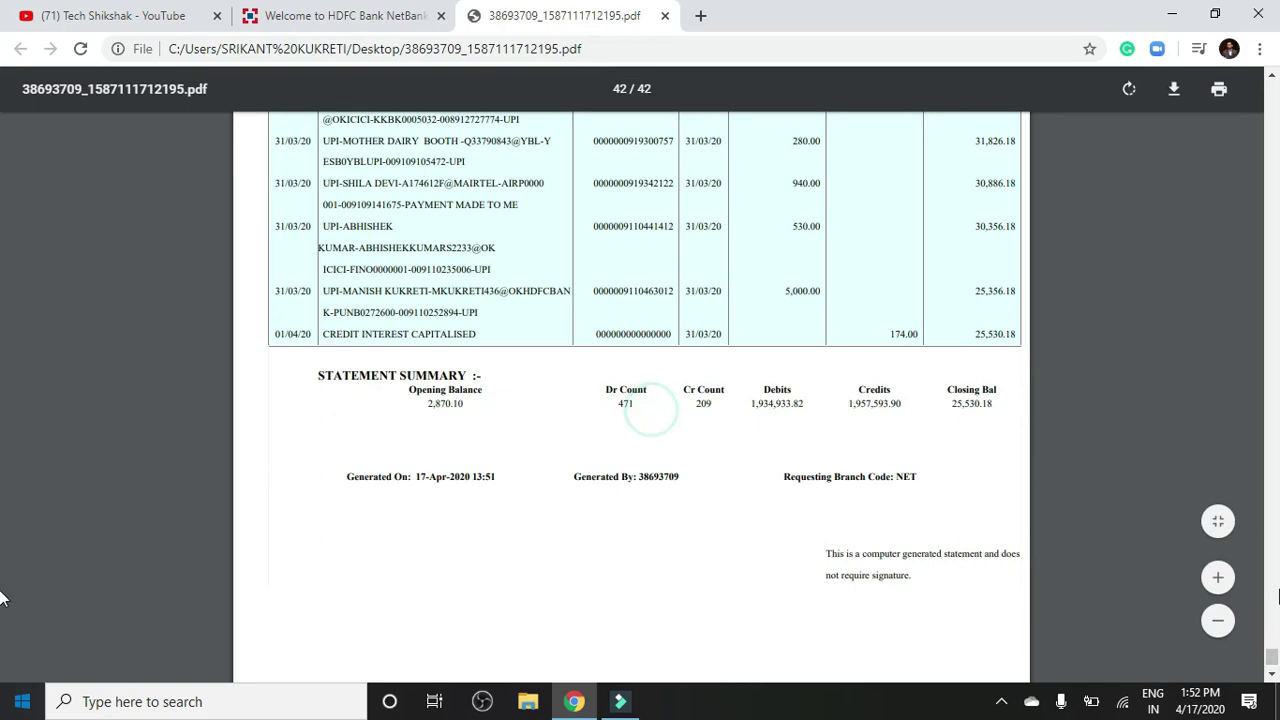
pyautogui.press('Home')
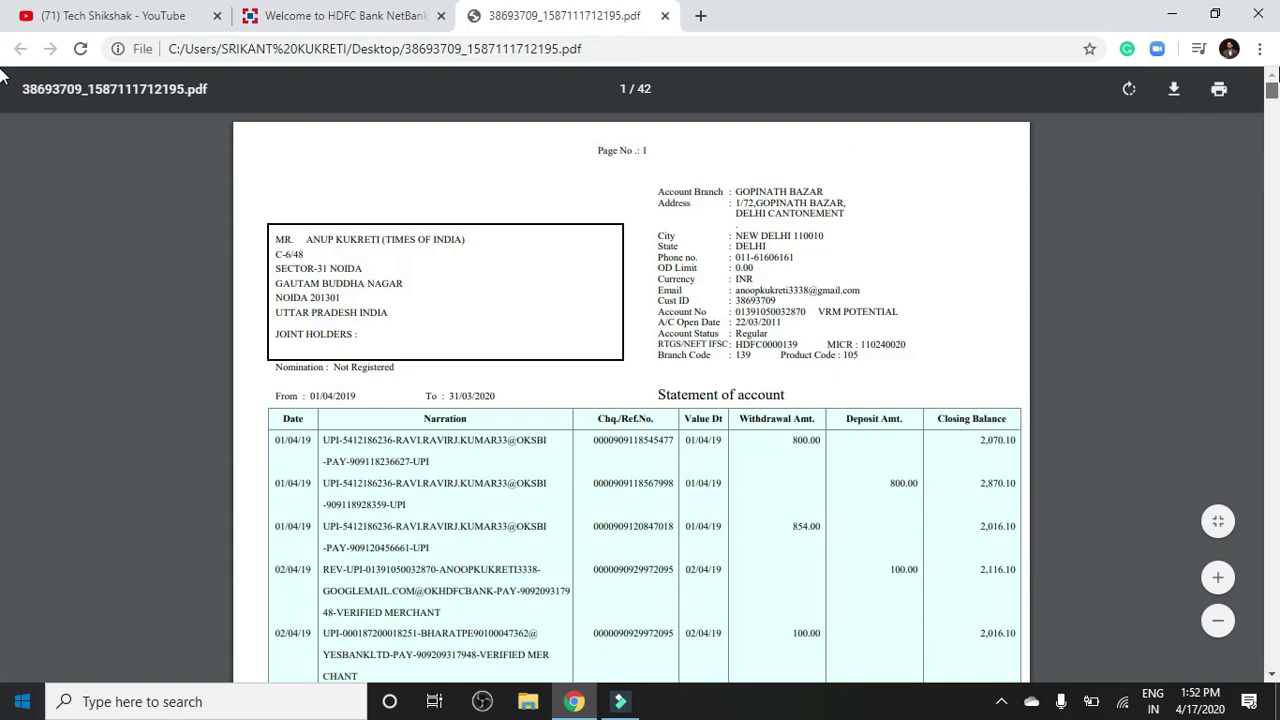
pyautogui.click(664, 16)
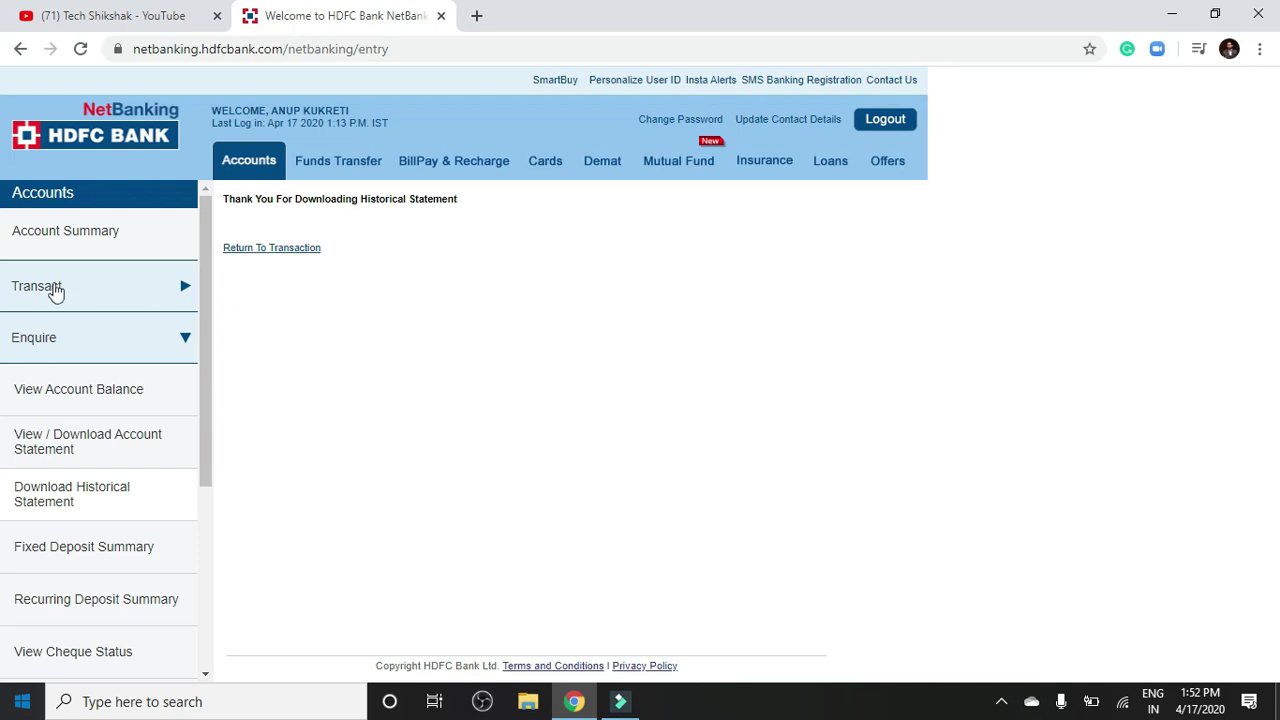
# Step: Start a new Download Historical Statement request, select the savings account number and choose Specific Period
pyautogui.click(78, 501)
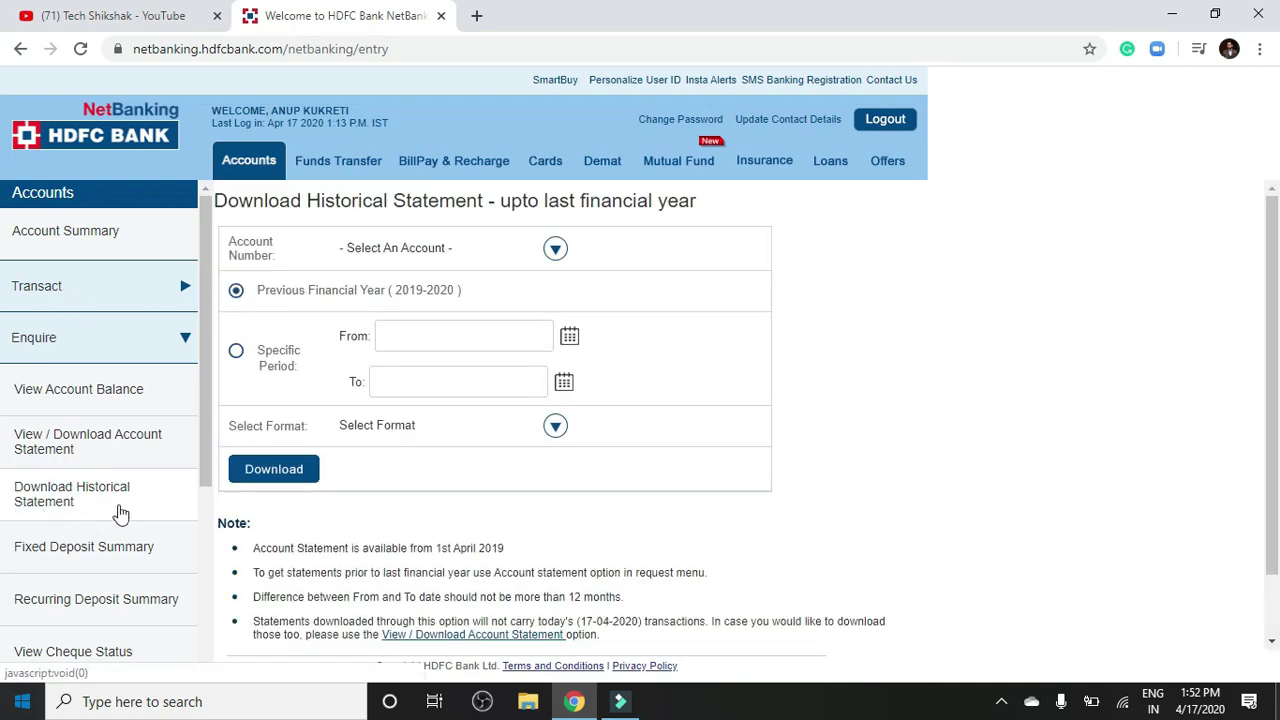
pyautogui.click(486, 250)
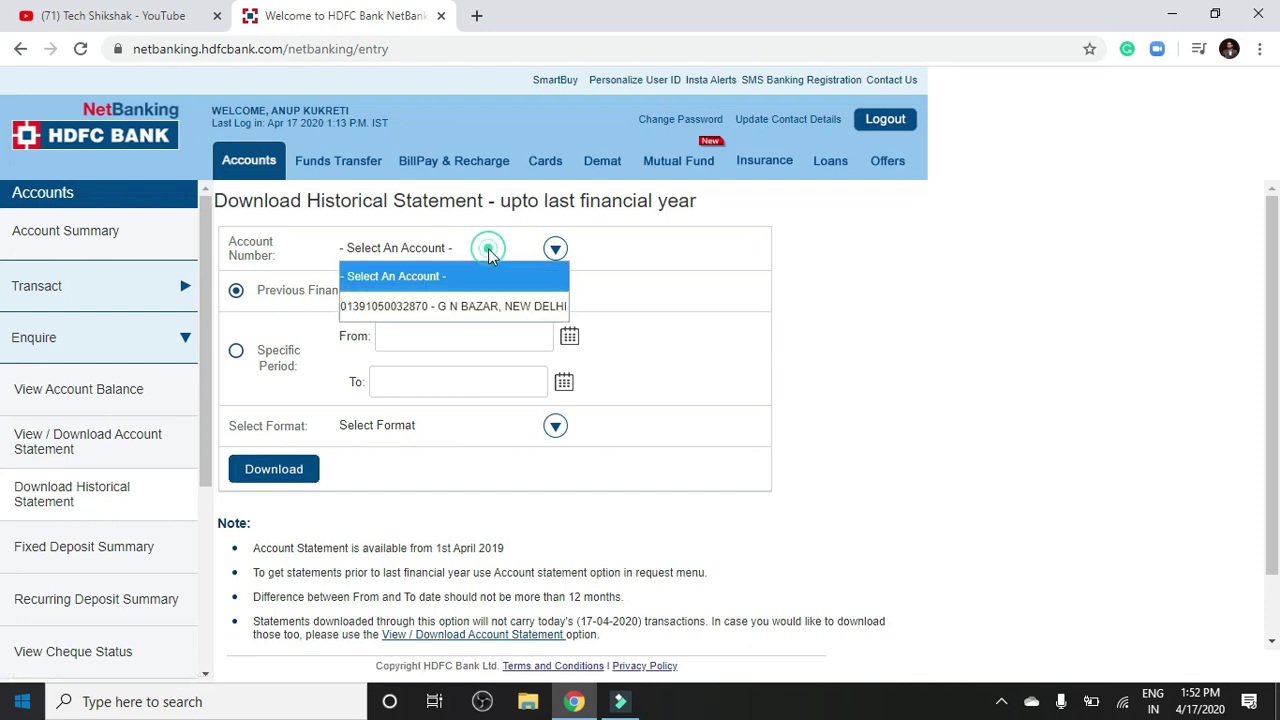
pyautogui.click(422, 307)
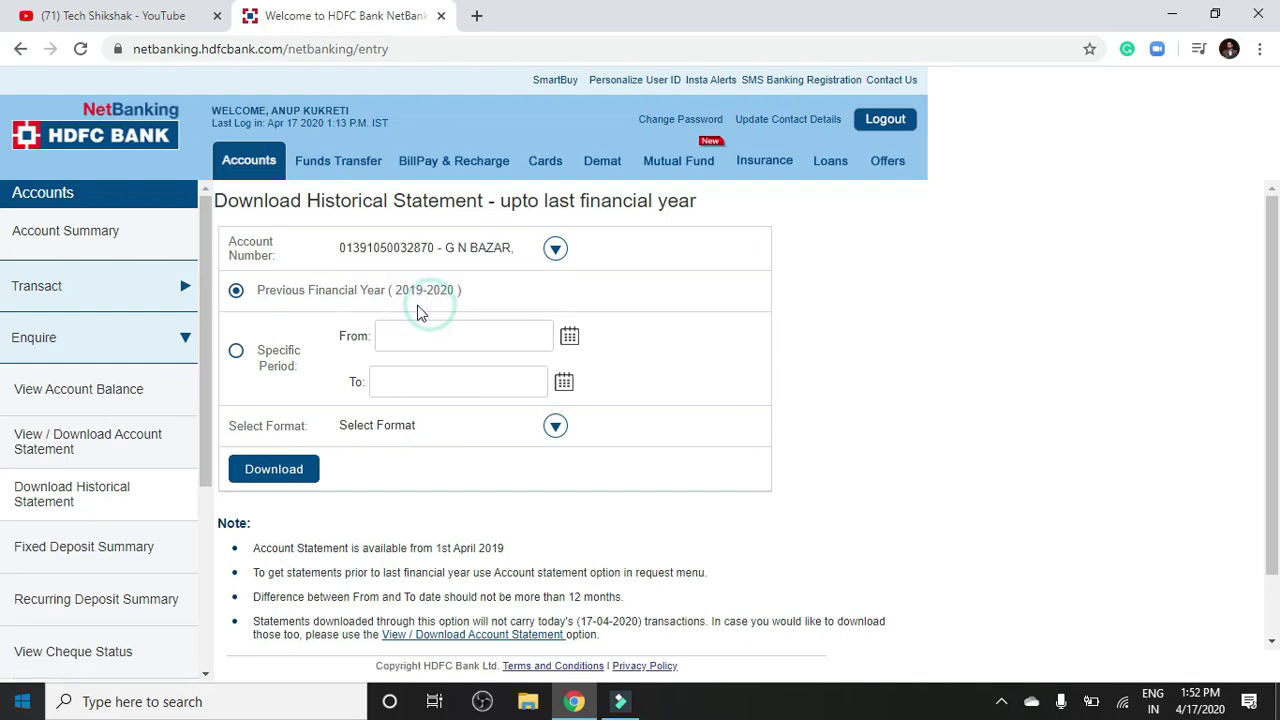
pyautogui.click(237, 356)
# Step: Set the From date of the specific period to 01/09/2019
pyautogui.click(568, 336)
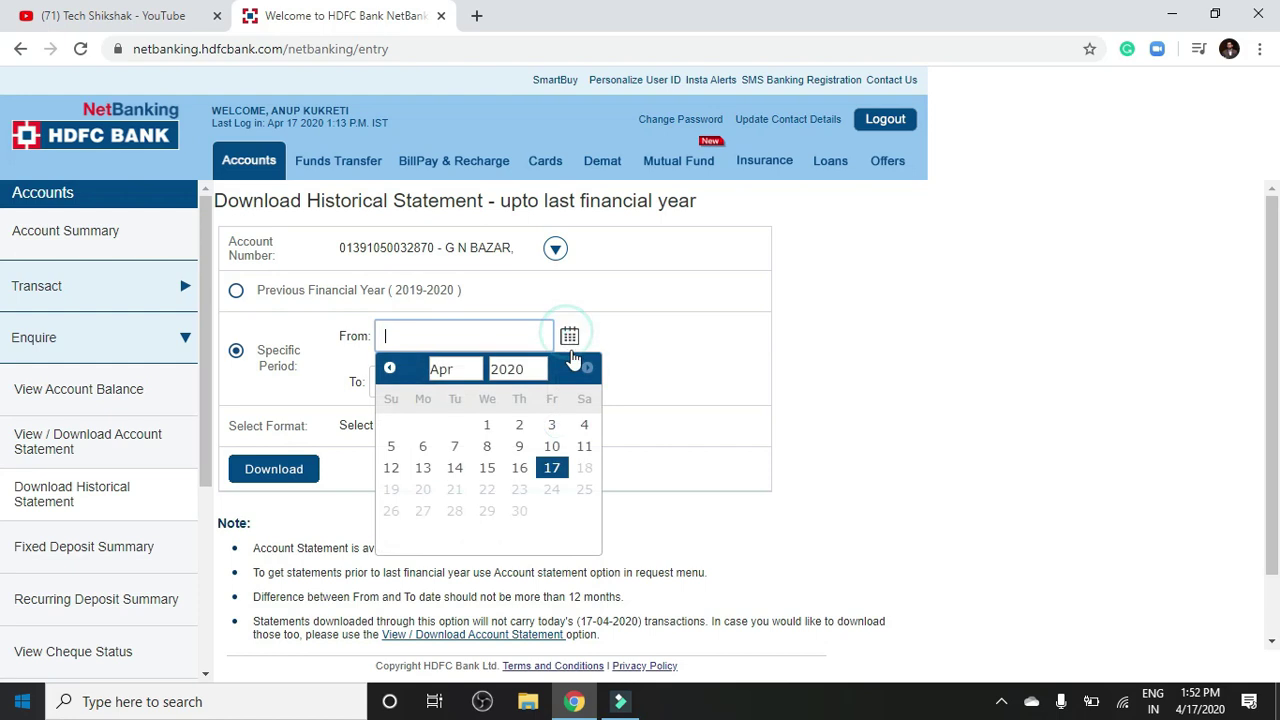
pyautogui.click(457, 366)
pyautogui.click(531, 369)
pyautogui.click(531, 369)
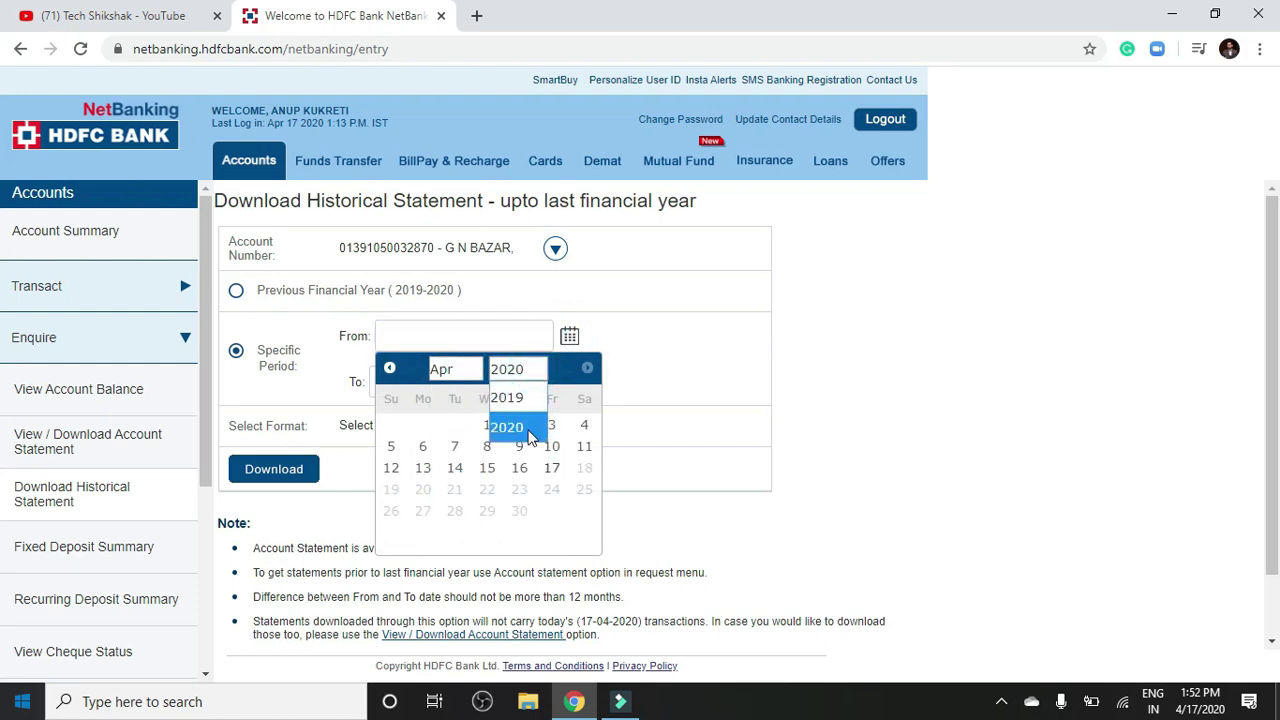
pyautogui.click(505, 390)
pyautogui.click(455, 369)
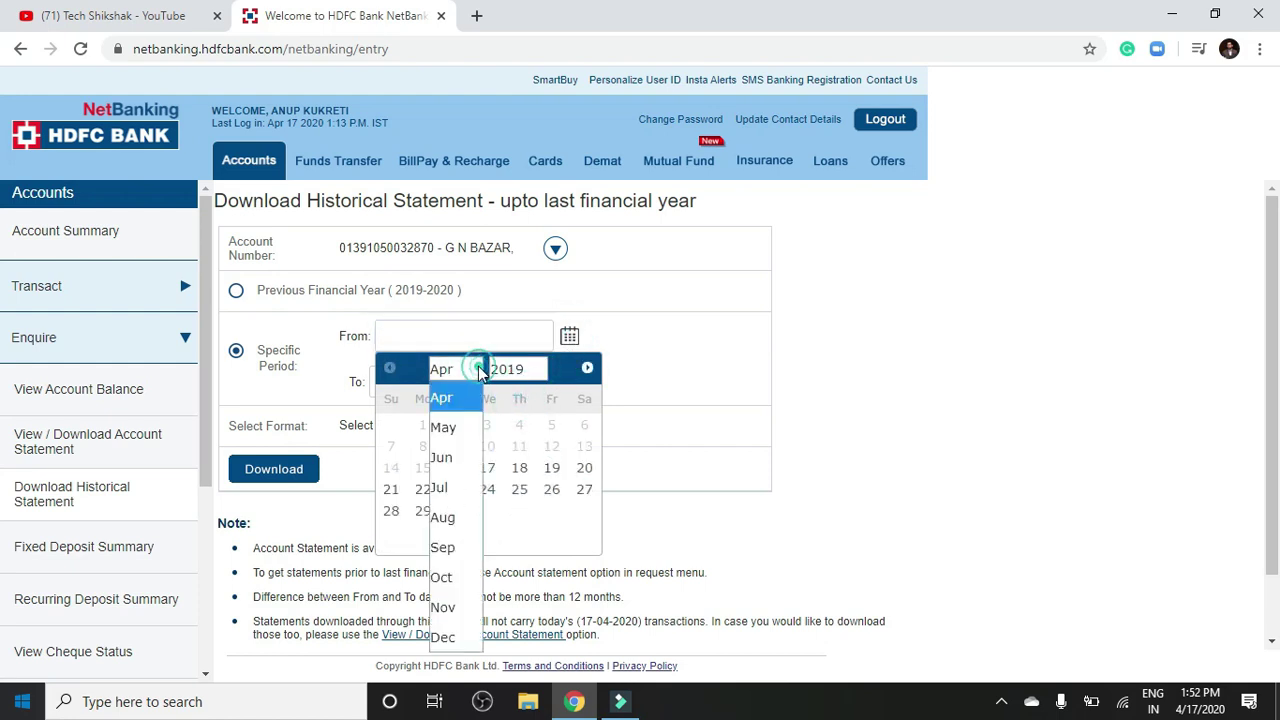
pyautogui.click(450, 546)
pyautogui.click(391, 424)
# Step: Set the To date of the specific period to 31/03/2020
pyautogui.click(578, 383)
pyautogui.click(563, 382)
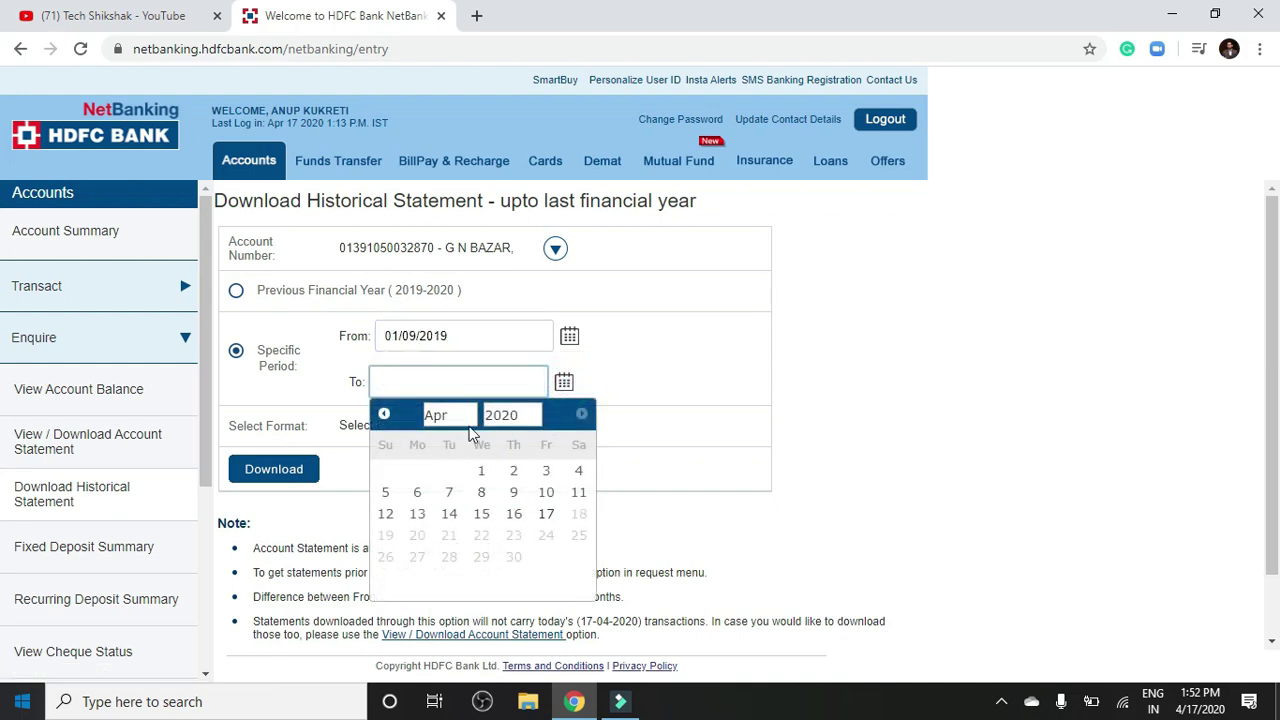
pyautogui.click(462, 415)
pyautogui.click(437, 503)
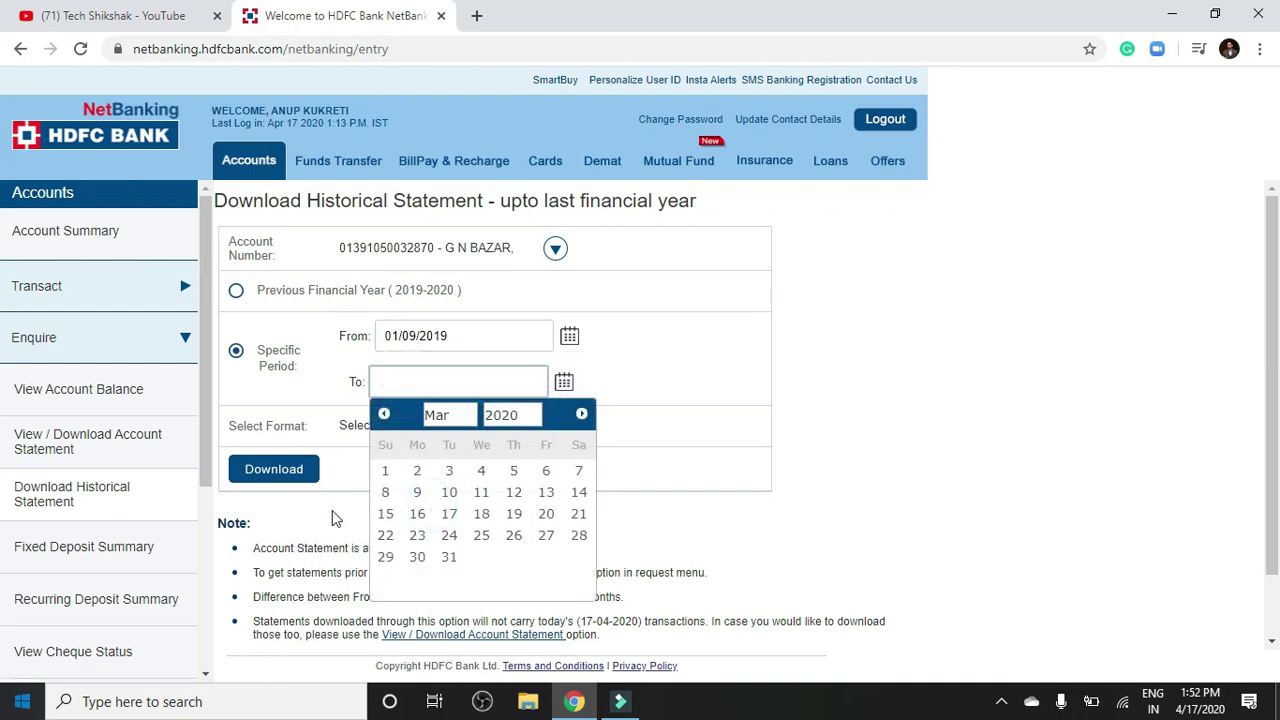
pyautogui.click(449, 557)
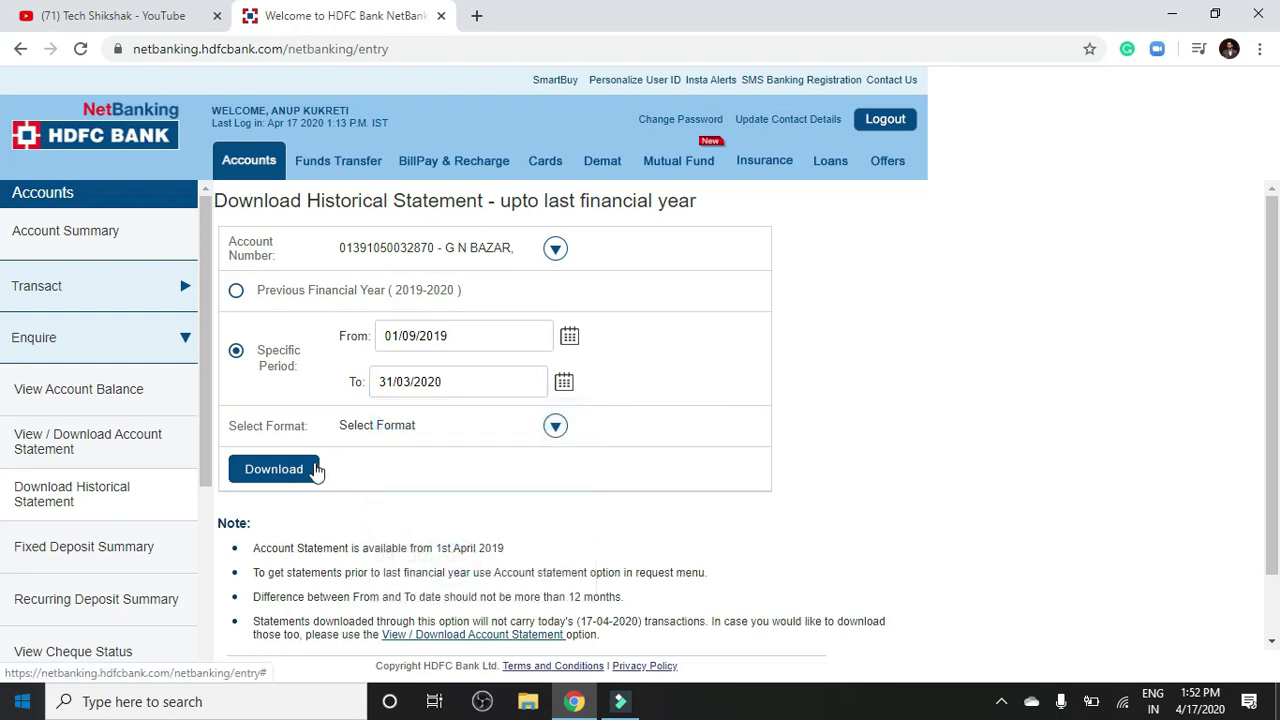
# Step: Download the specific-period statement in Excel format, entering the Security Check text and saving the file to the Desktop
pyautogui.click(346, 440)
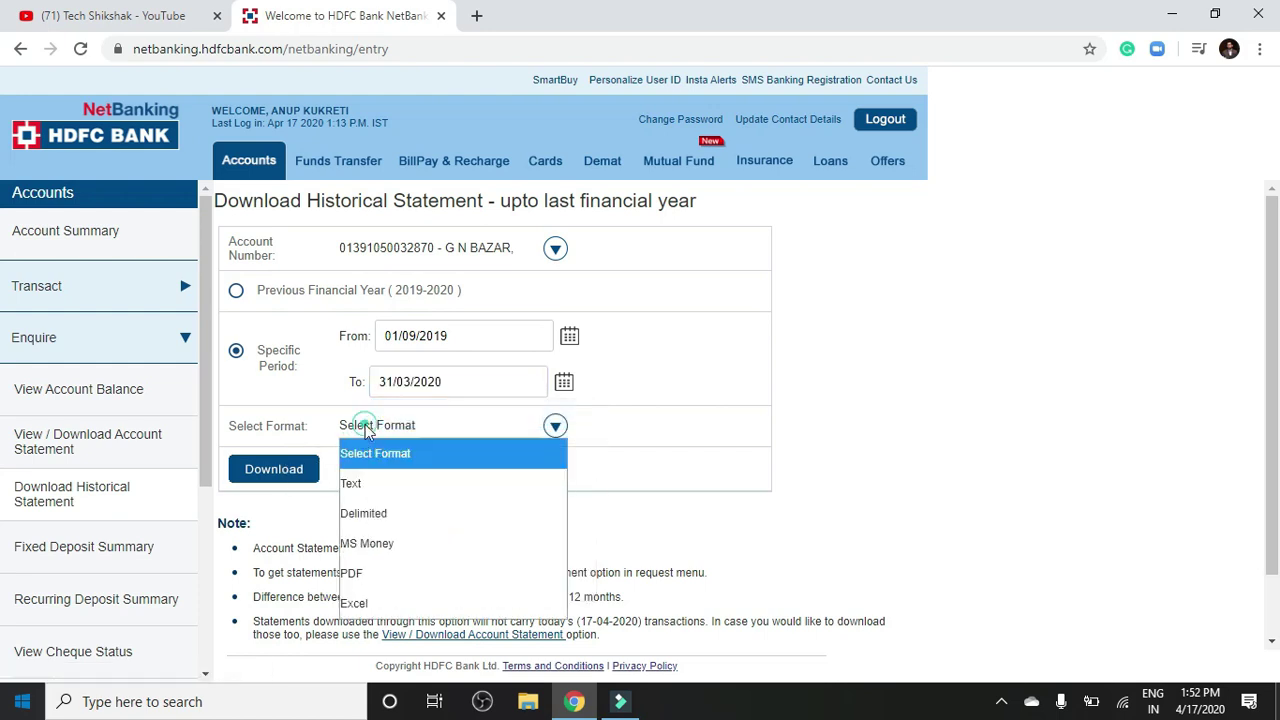
pyautogui.click(350, 600)
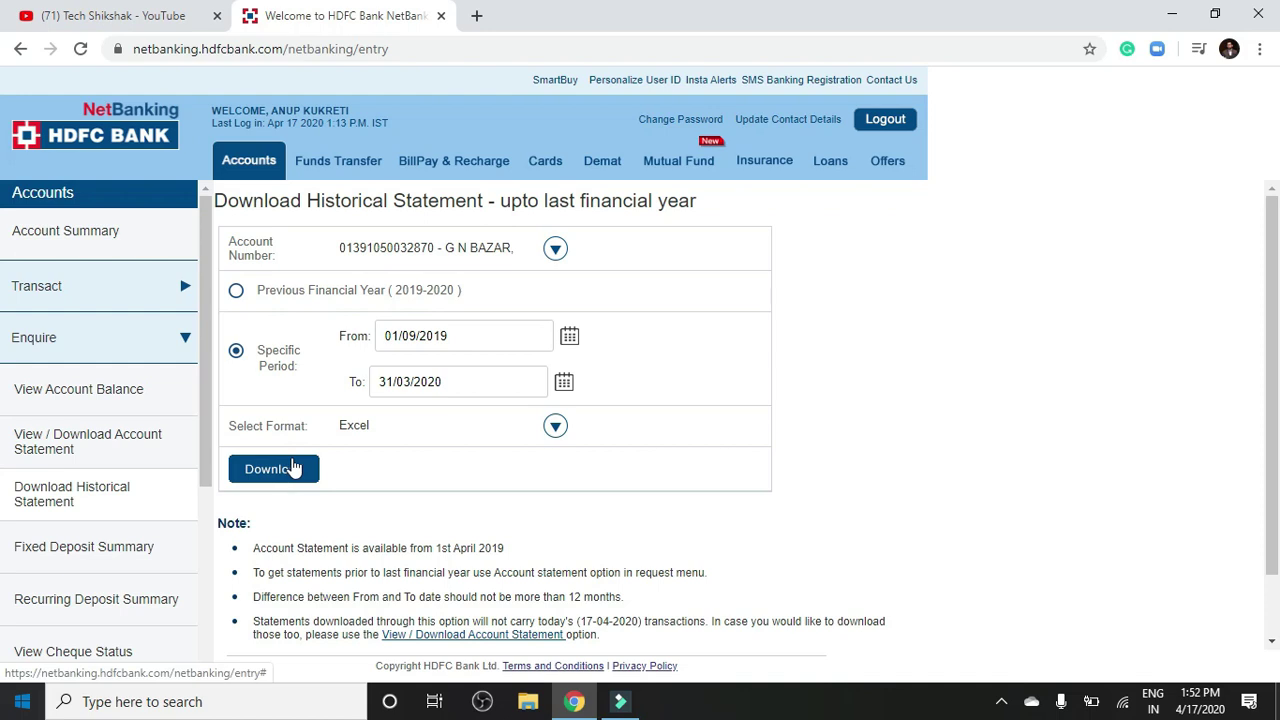
pyautogui.click(293, 468)
pyautogui.click(410, 401)
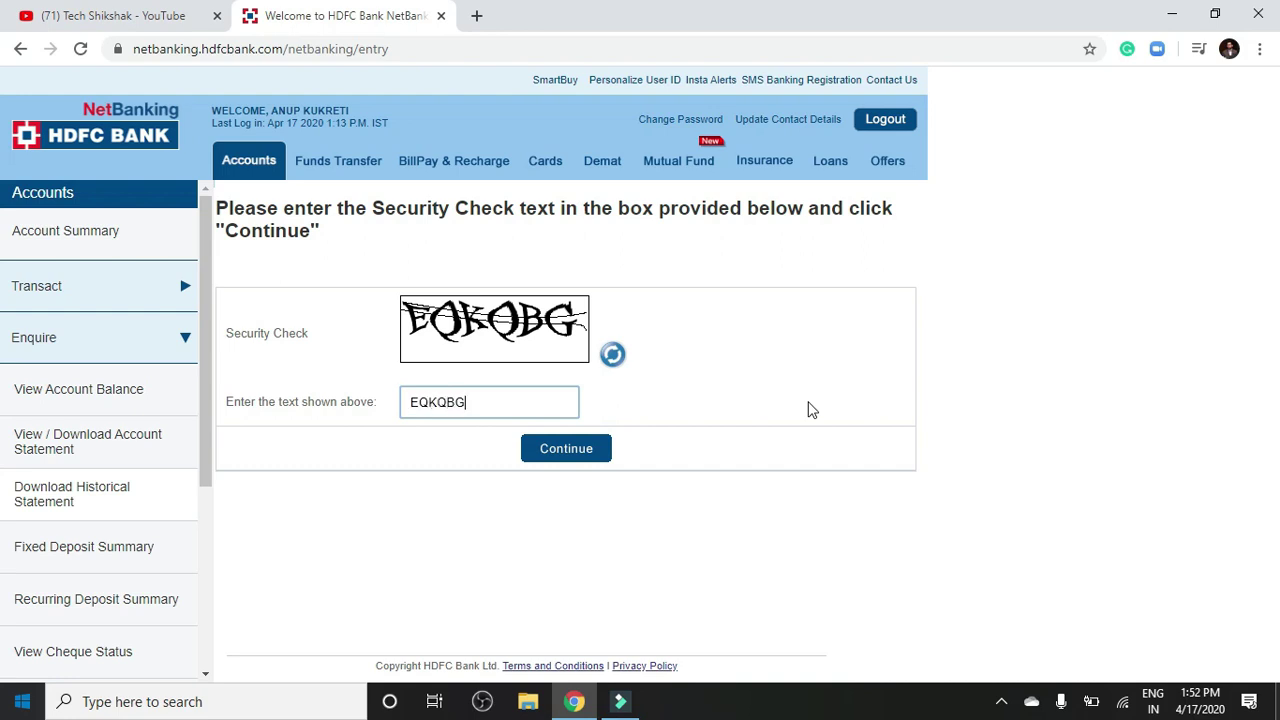
pyautogui.click(555, 451)
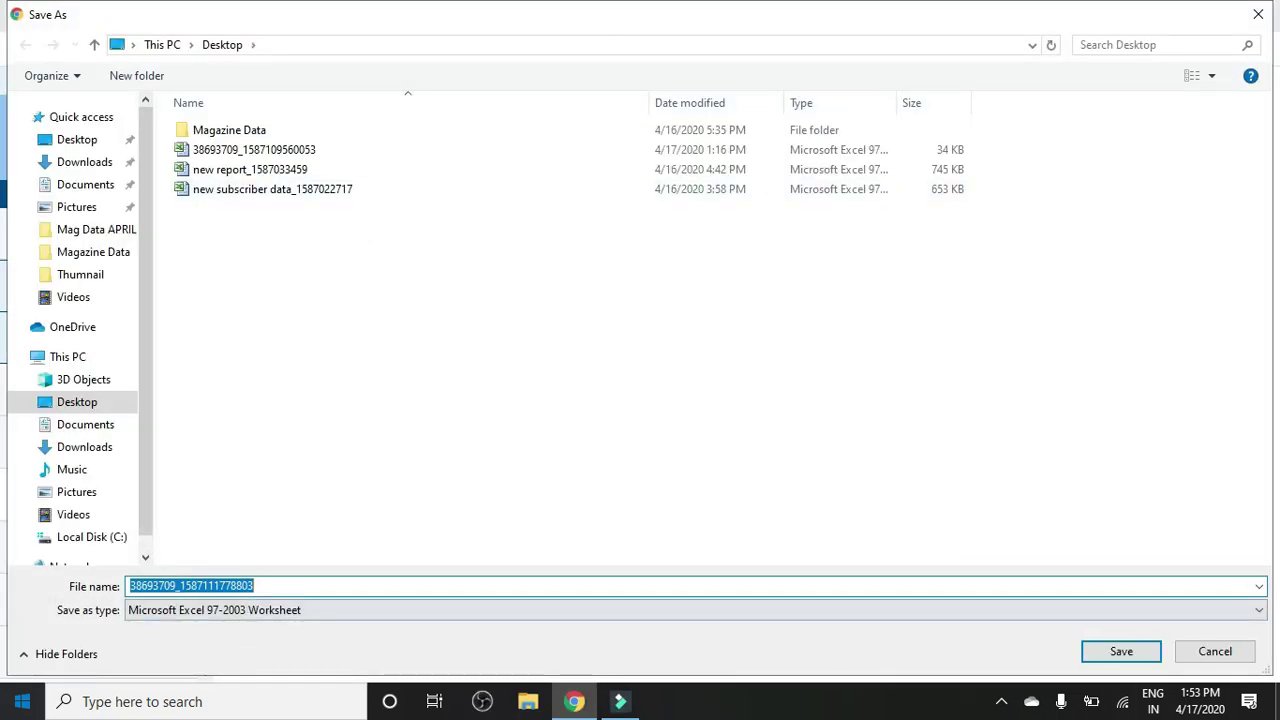
pyautogui.click(1137, 654)
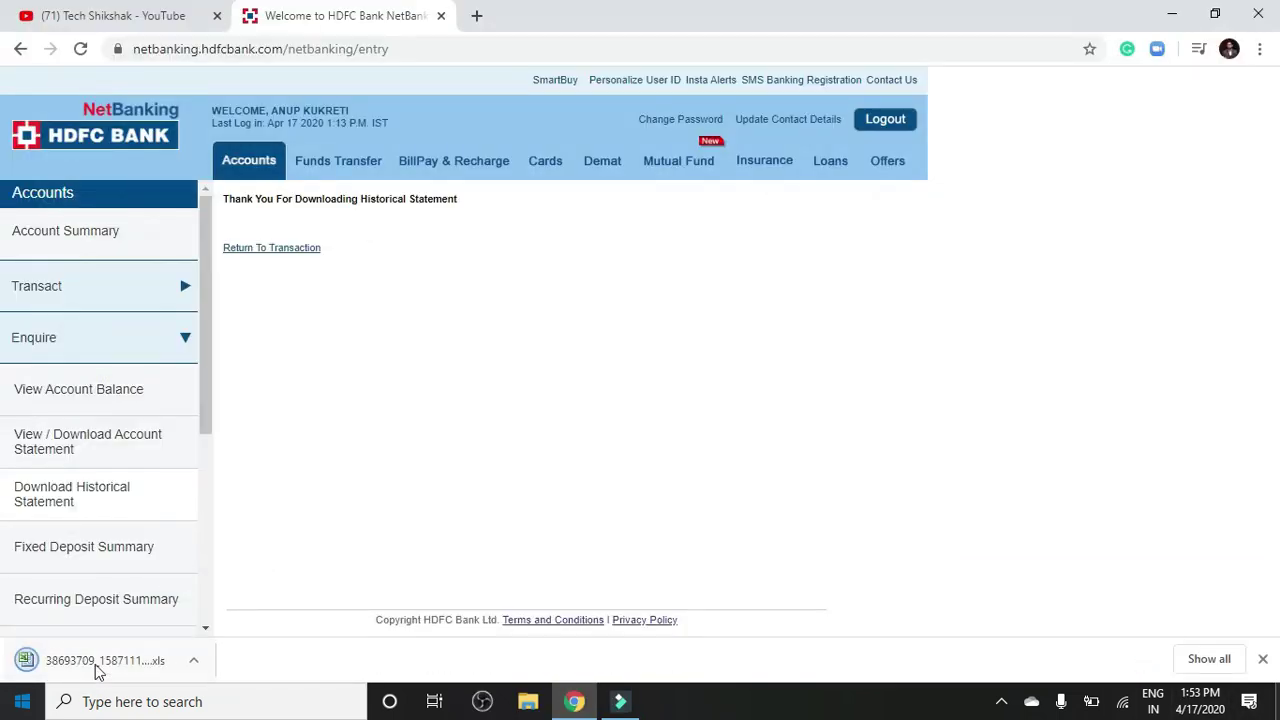
# Step: Open the downloaded statement in Microsoft Excel, enable editing and look through its transactions
pyautogui.click(97, 662)
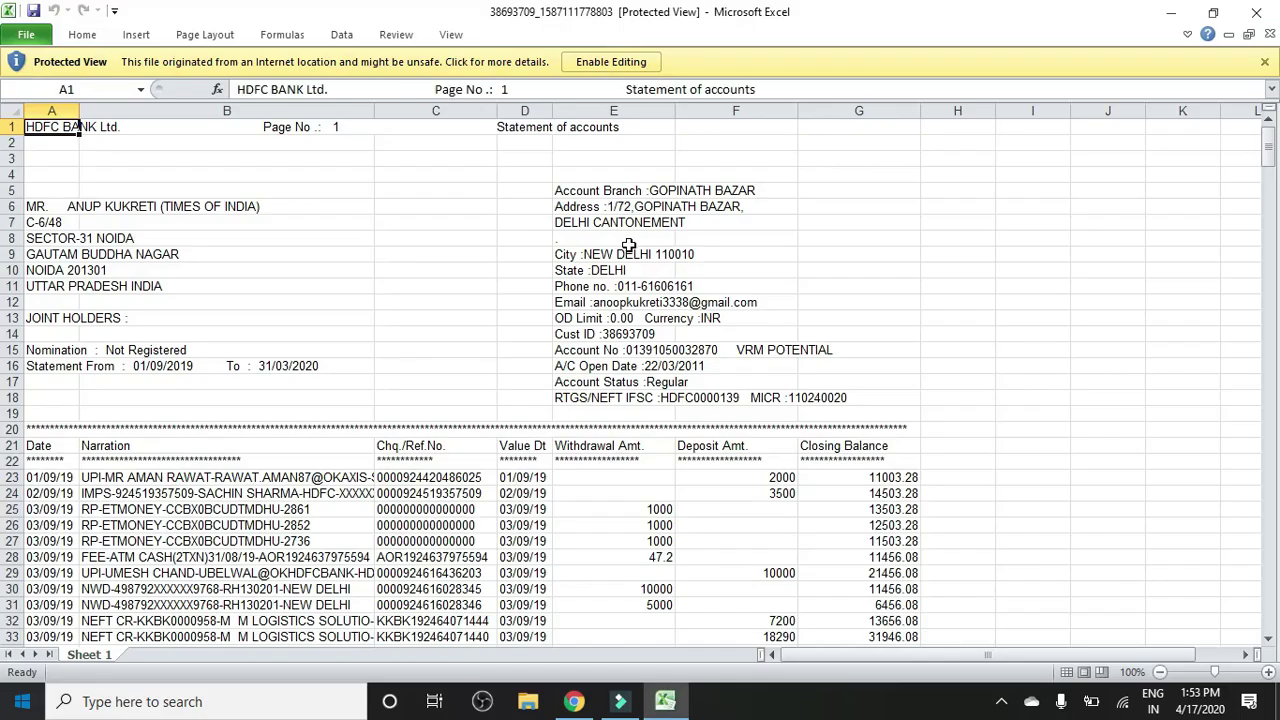
pyautogui.click(590, 60)
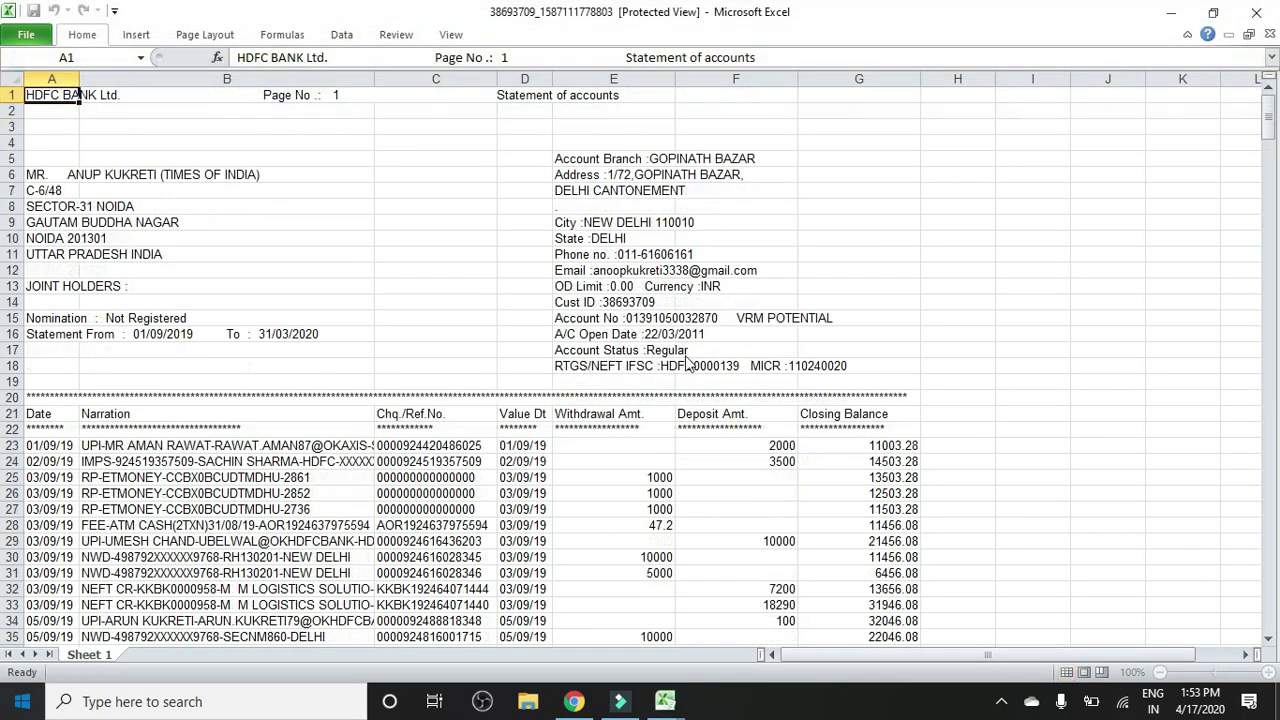
pyautogui.scroll(-13, 684, 371)
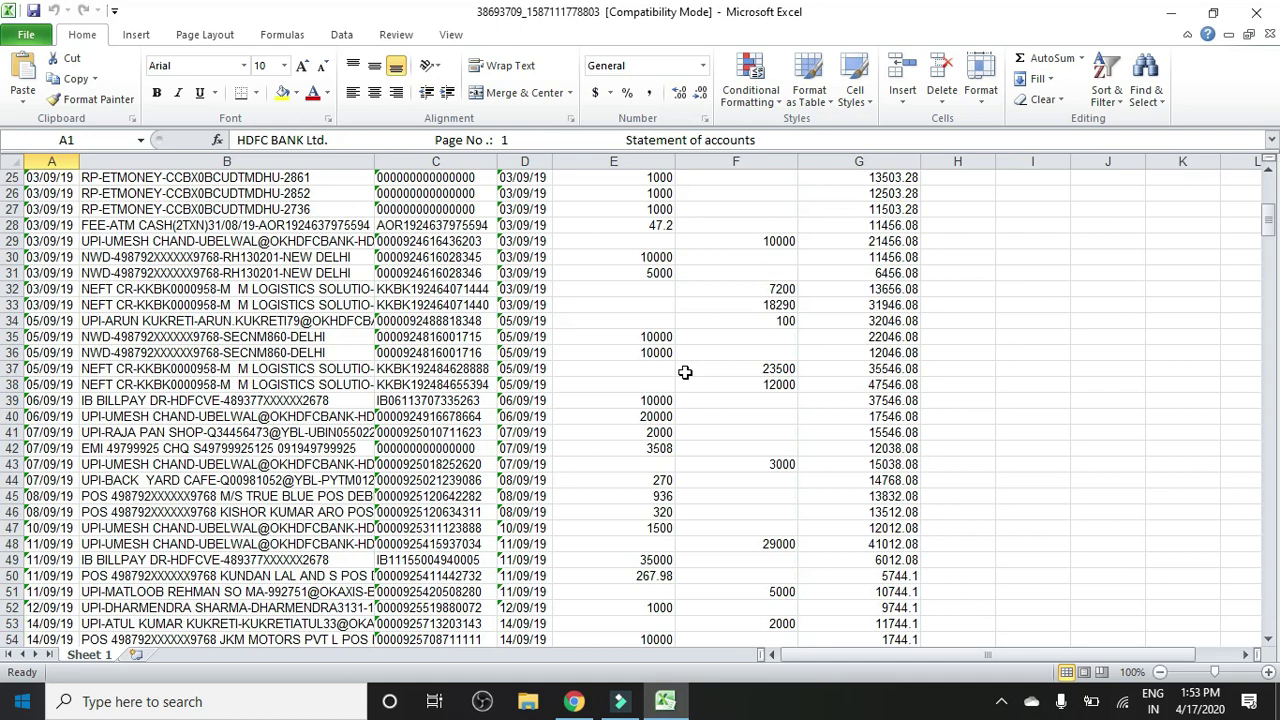
# Step: Freeze the panes at cell C23, locking the rows above the first transaction and the Date and Narration columns
pyautogui.scroll(12, 684, 371)
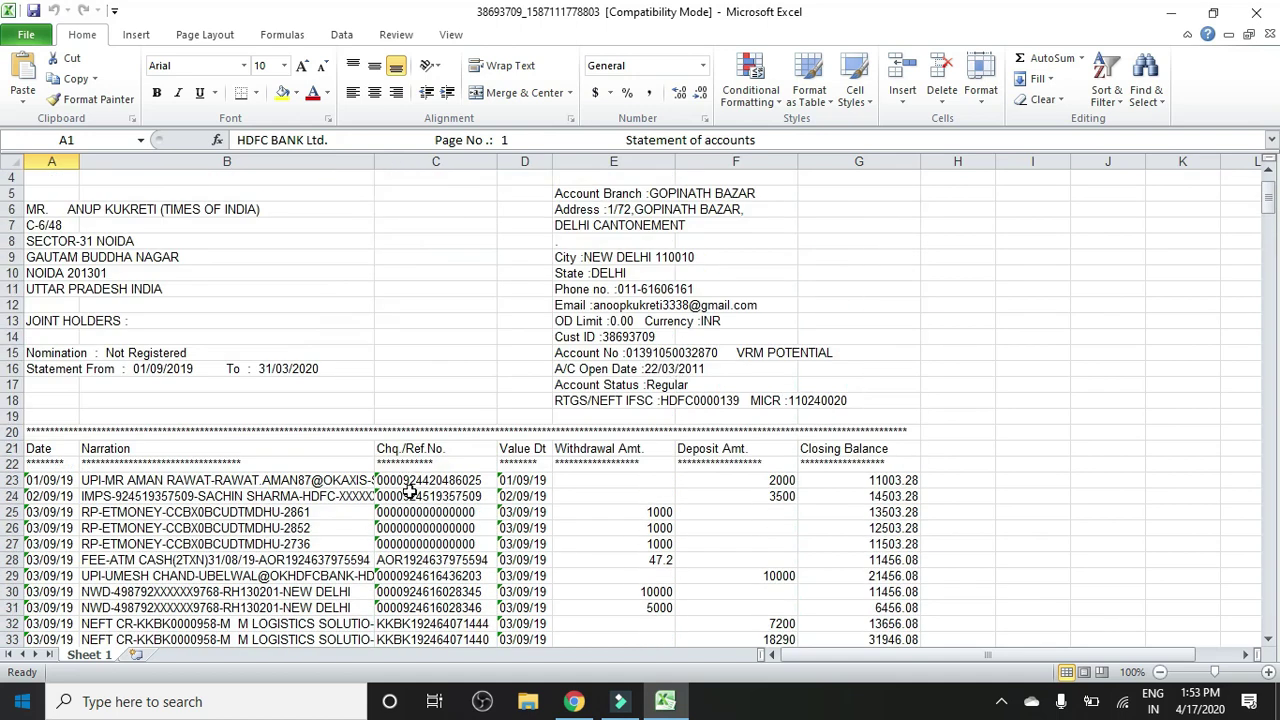
pyautogui.click(410, 480)
pyautogui.hotkey('alt', 'w')
pyautogui.press('f')
pyautogui.press('f')
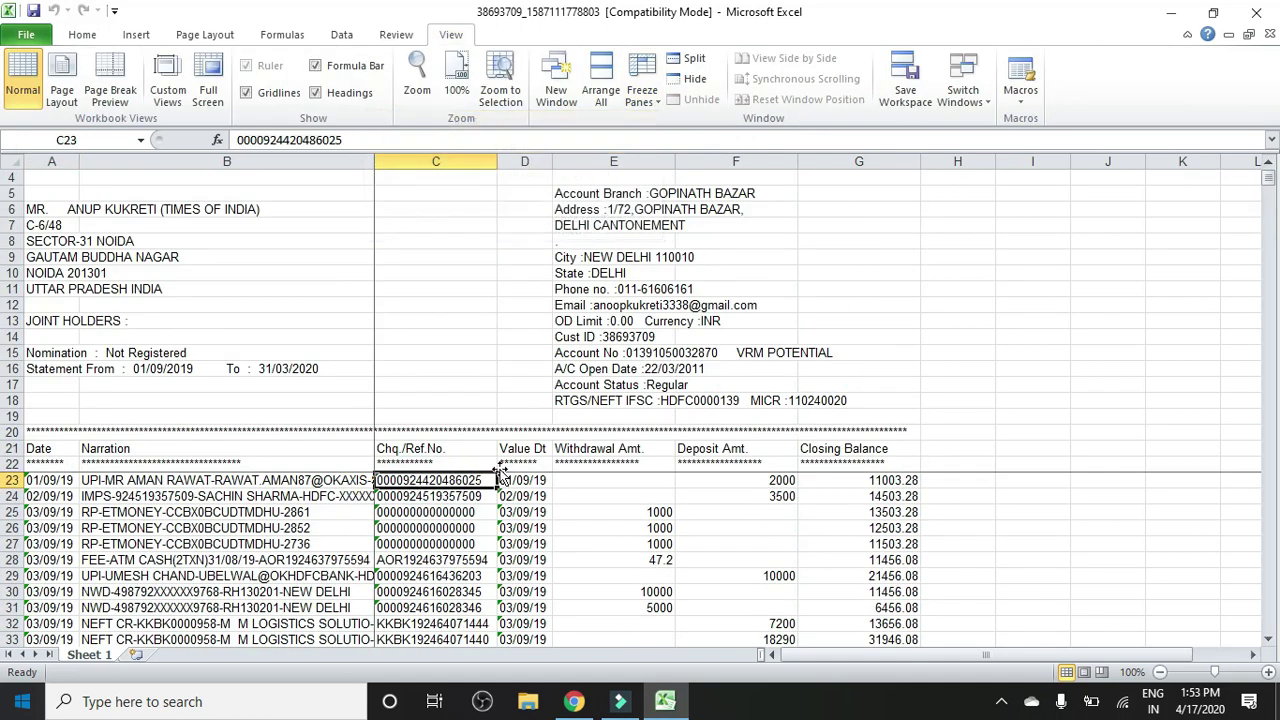
# Step: Delete rows 2 to 19, which hold the account holder and branch details above the transaction table
pyautogui.click(590, 433)
pyautogui.moveTo(622, 414); pyautogui.dragTo(716, 92)
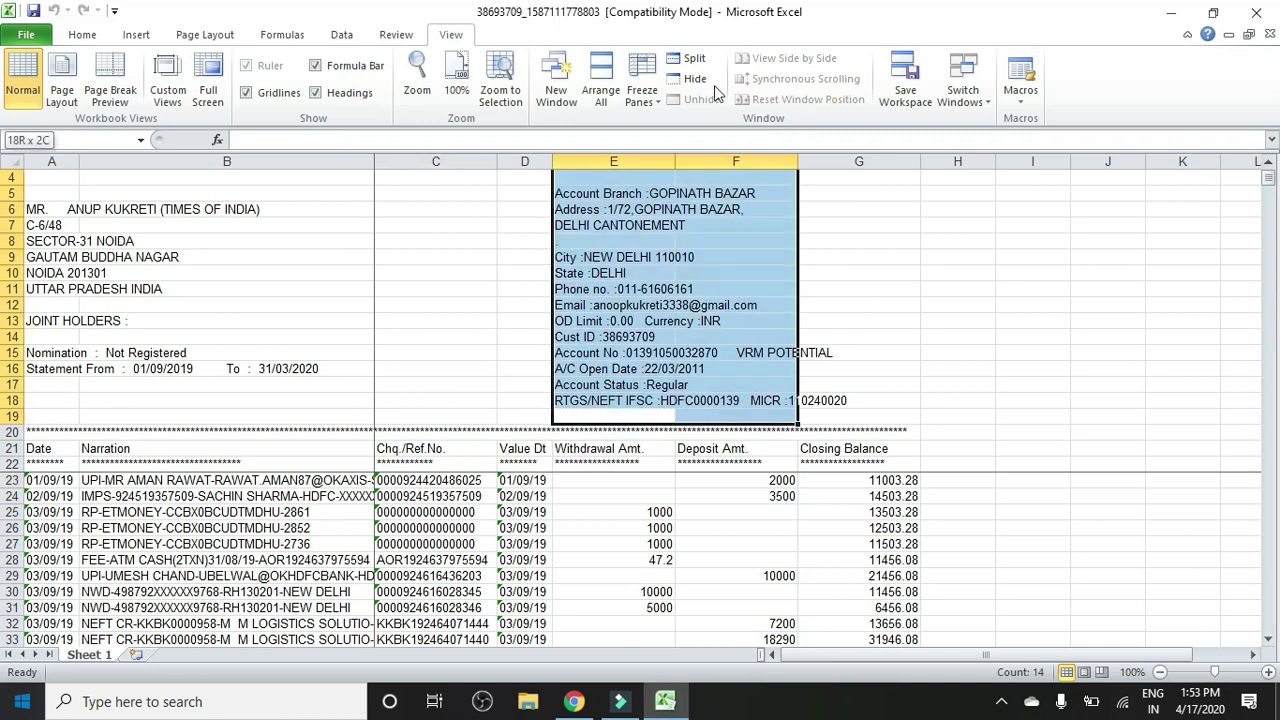
pyautogui.hotkey('shift', 'space')
pyautogui.rightClick(668, 244)
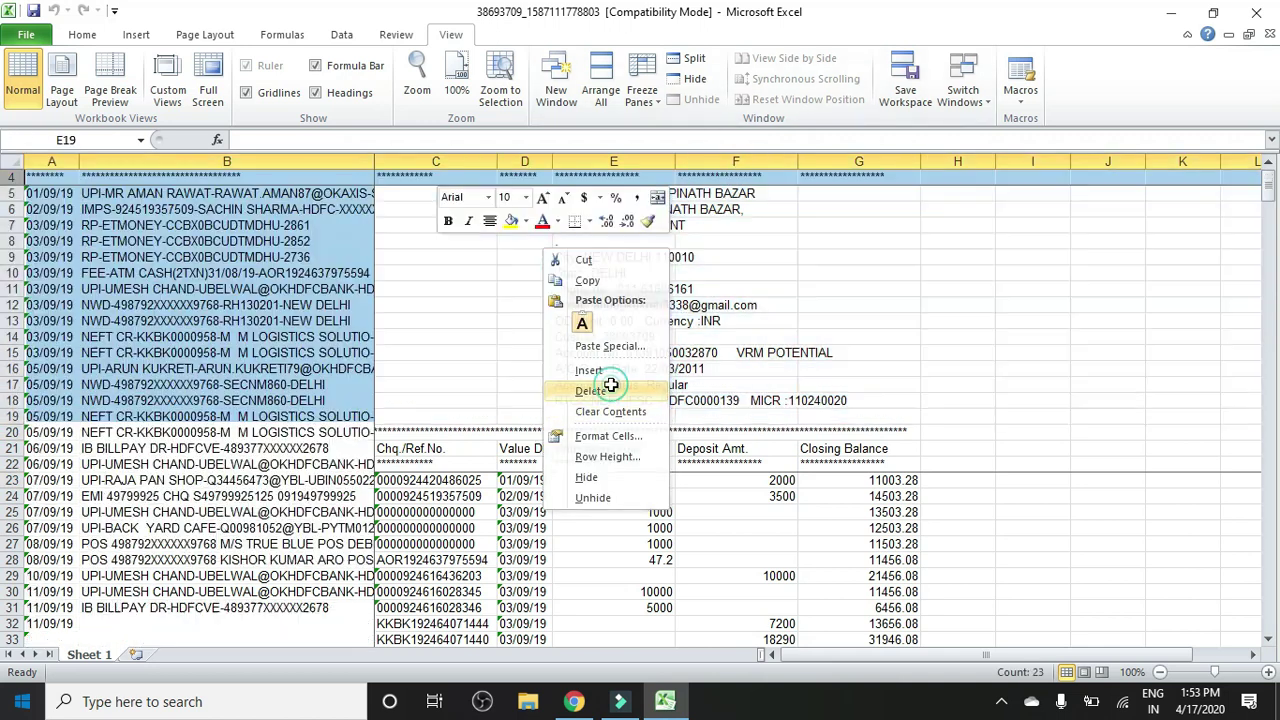
pyautogui.click(591, 390)
pyautogui.click(630, 241)
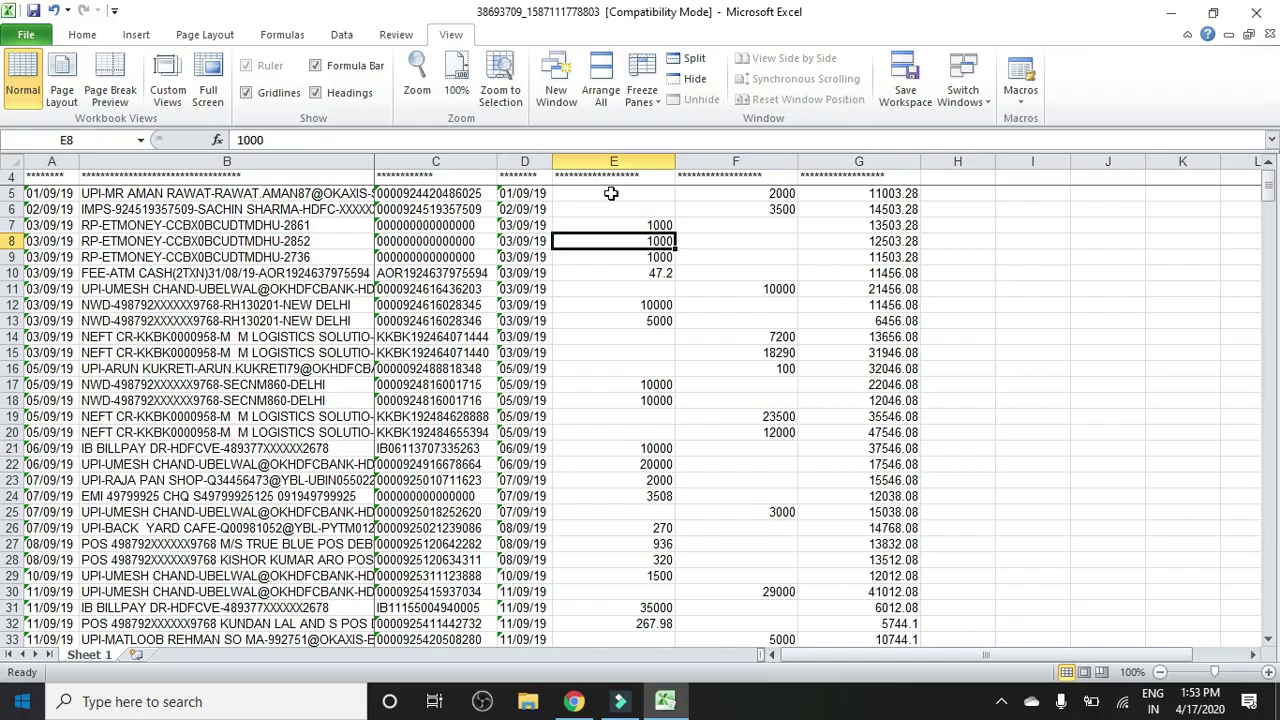
# Step: Switch to HDFC Bank NetBanking in Chrome and open the Account Summary page
pyautogui.hotkey('alt', 'Tab')
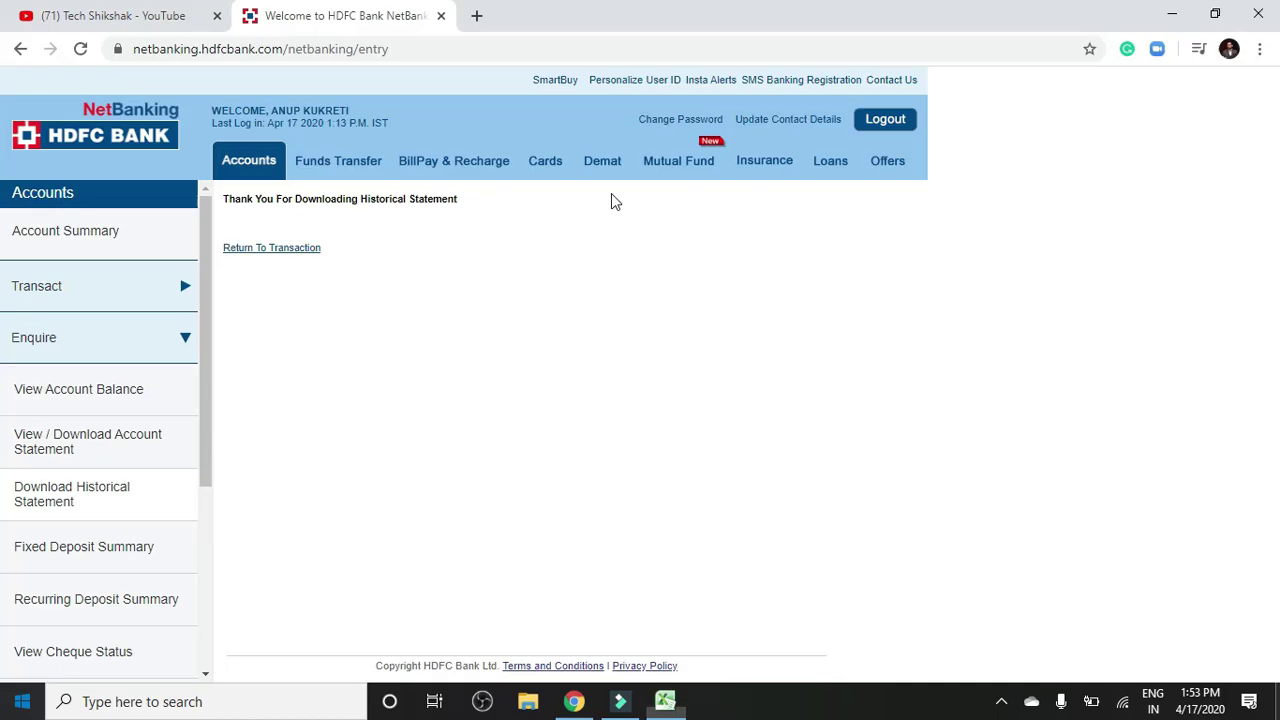
pyautogui.click(53, 232)
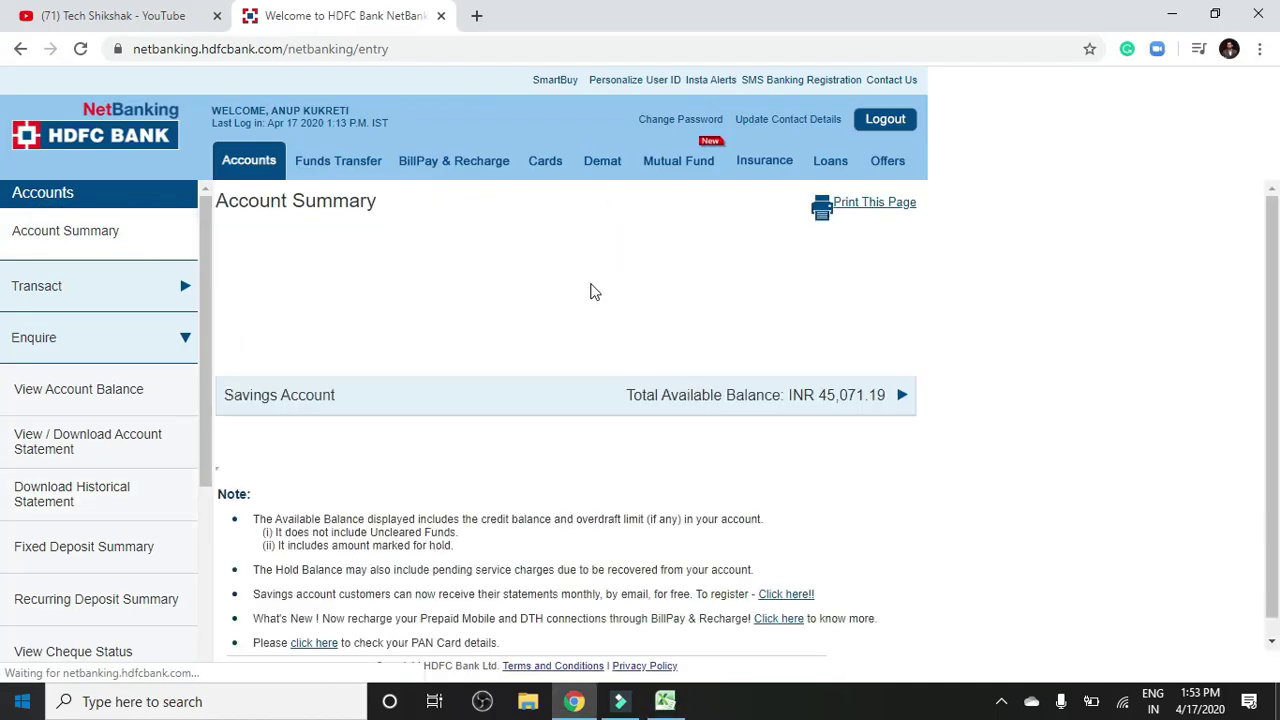